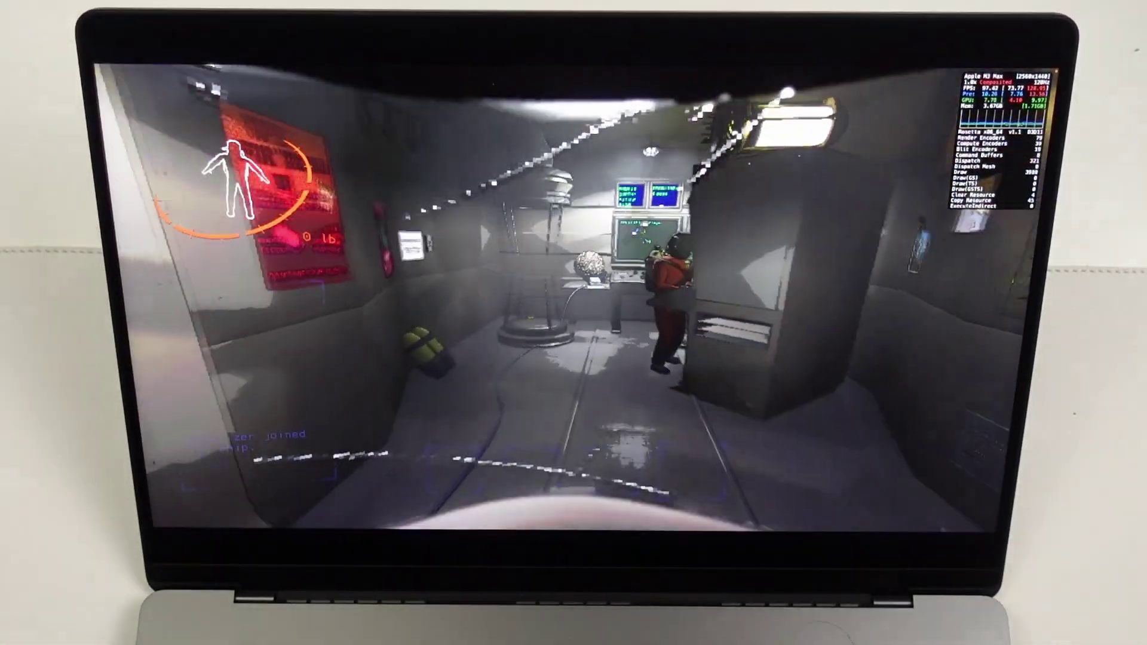
- Walk to the ship's terminals, turn around and head back down the corridor to the wall item
key(w)
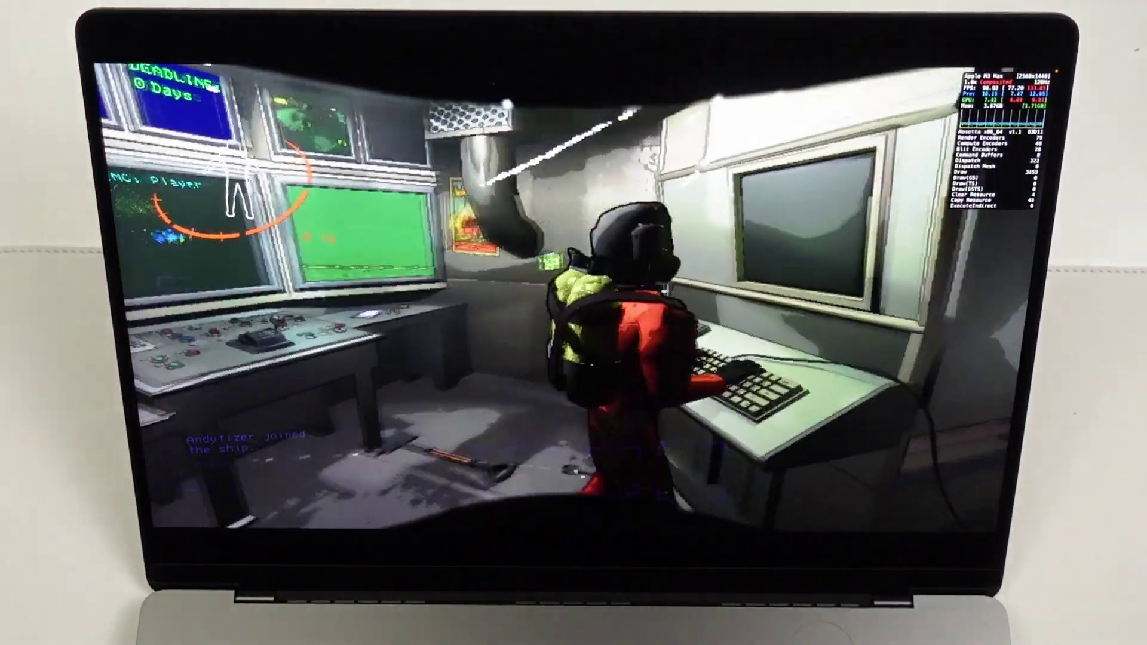
key(w)
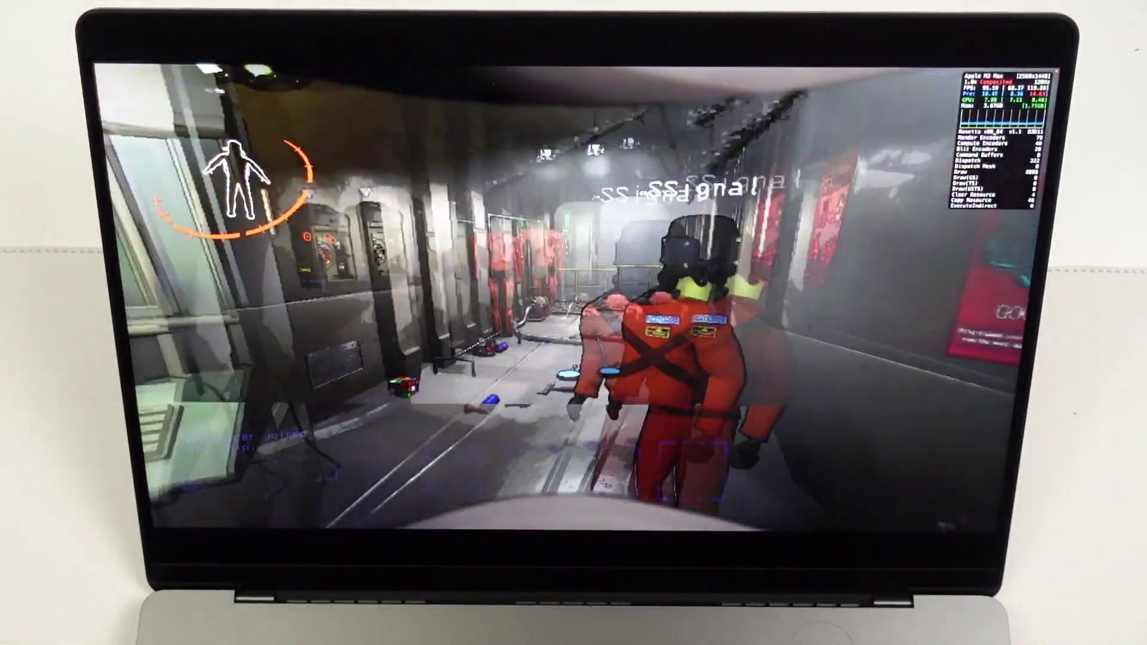
key(w)
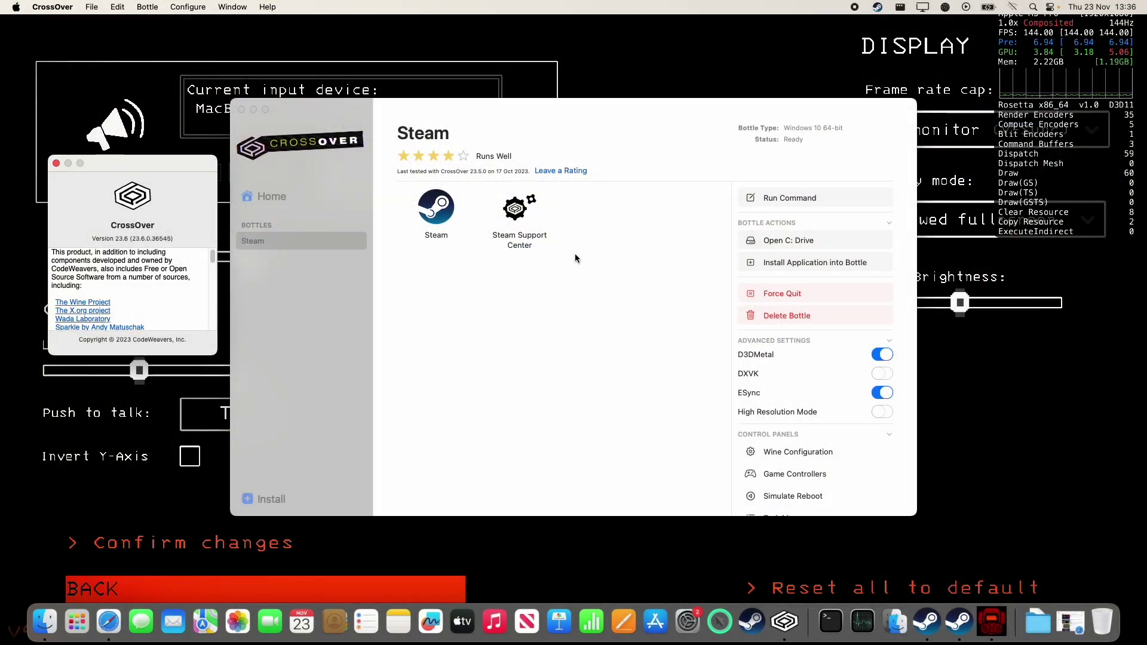
click(392, 155)
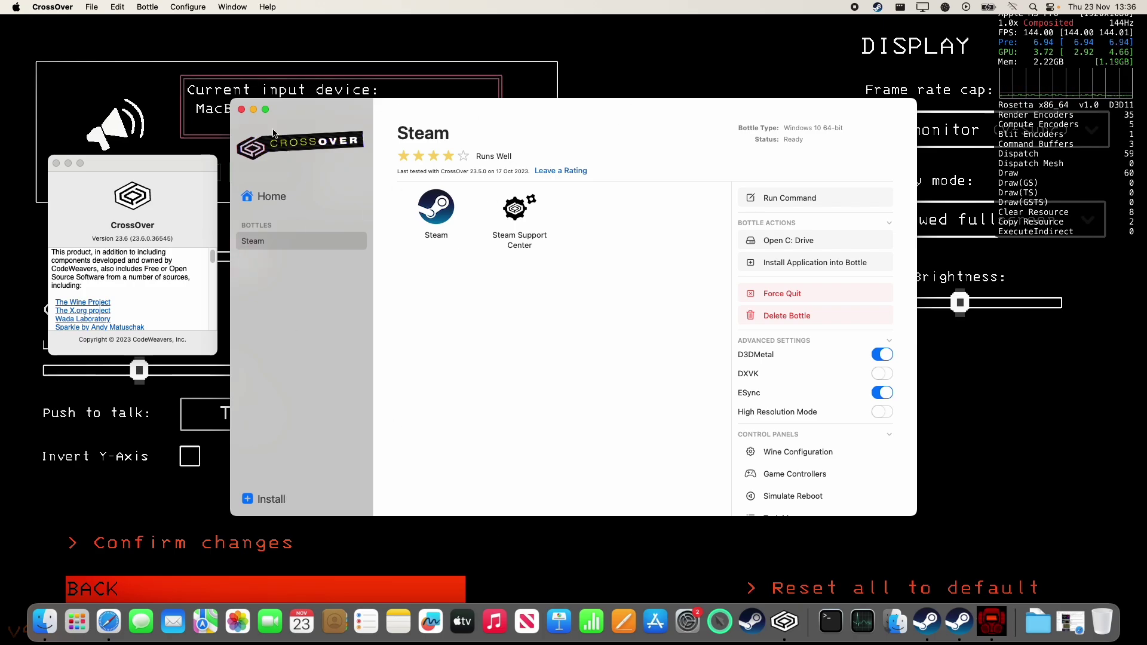
click(76, 5)
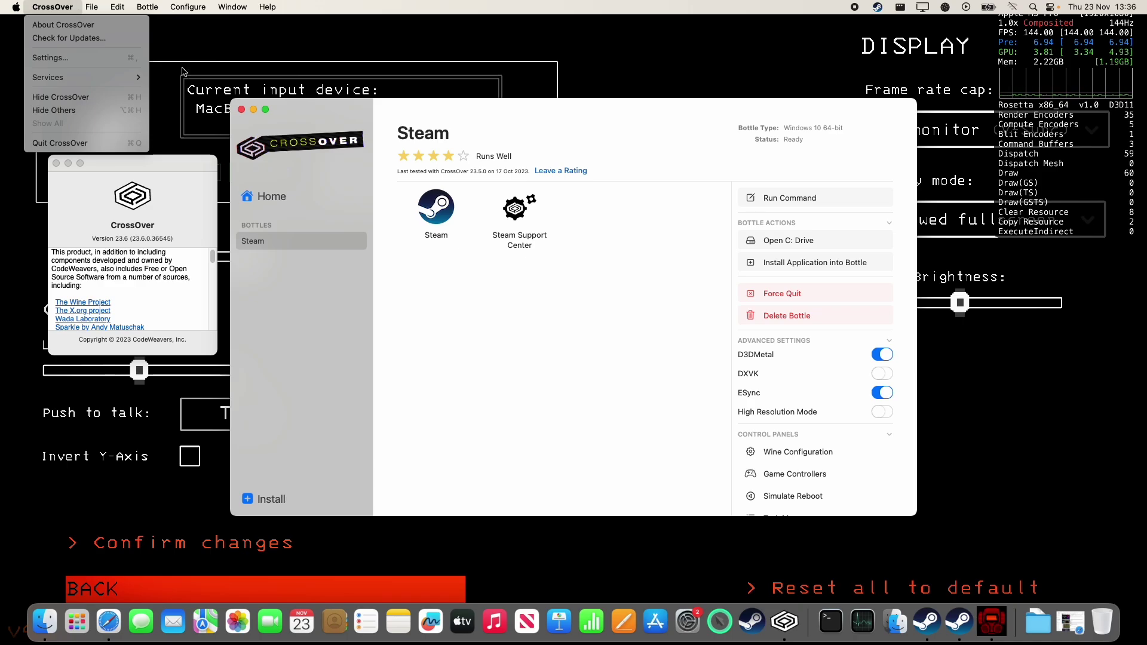
click(436, 206)
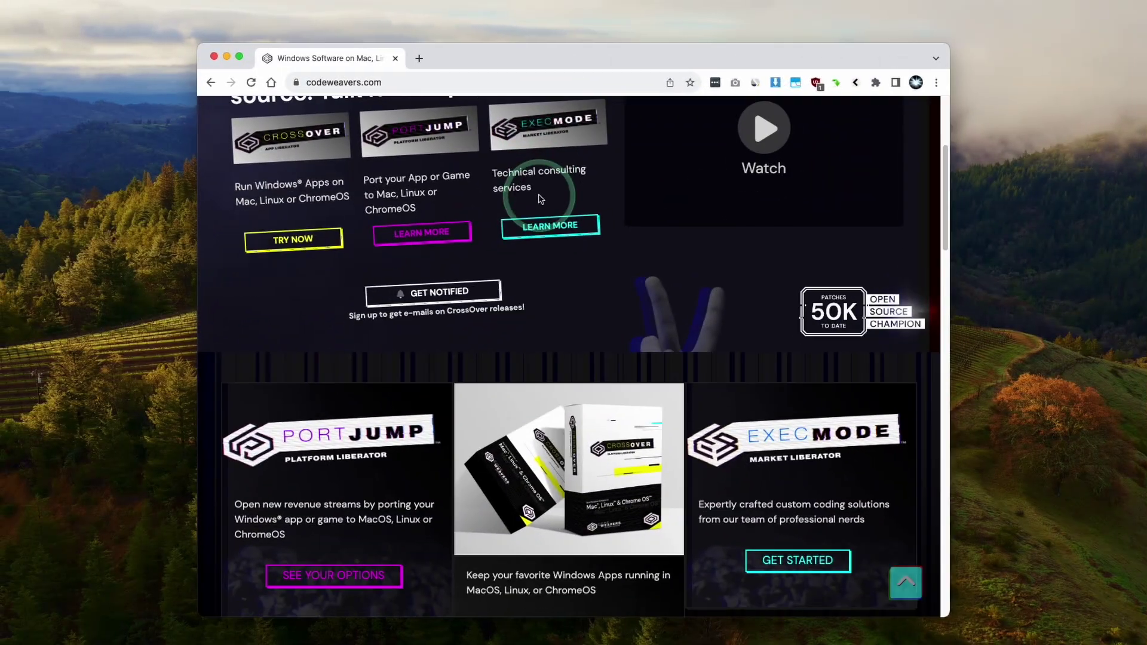
- Open the CrossOver purchase page from the CodeWeavers home page
scroll(589, 422, down, 5)
click(590, 422)
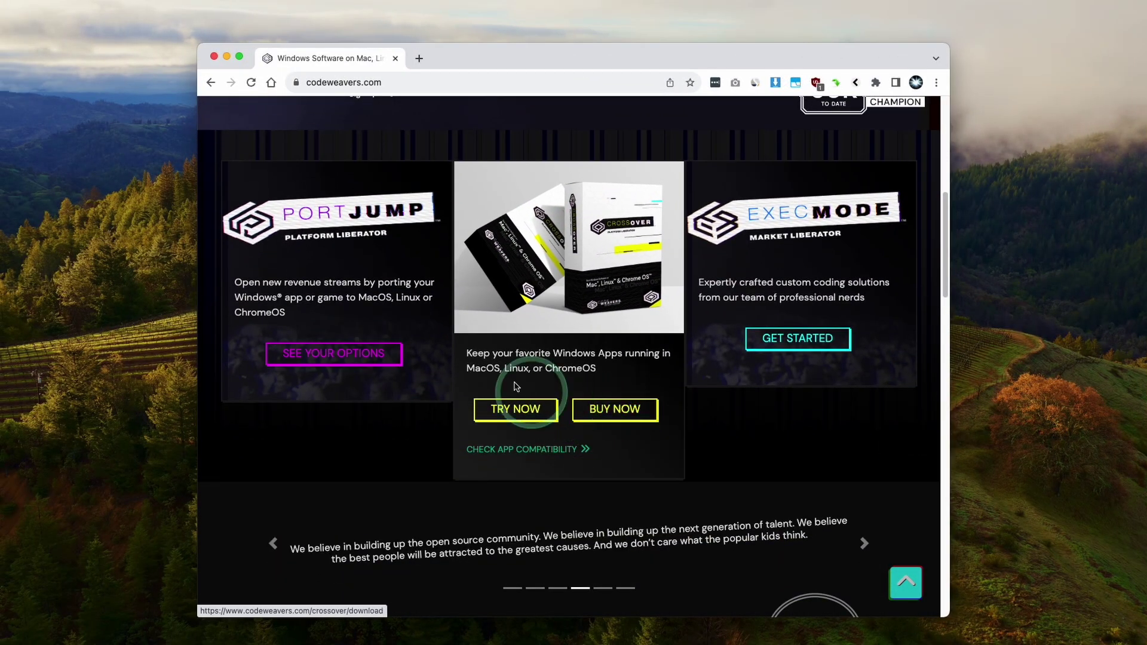
click(488, 261)
click(615, 410)
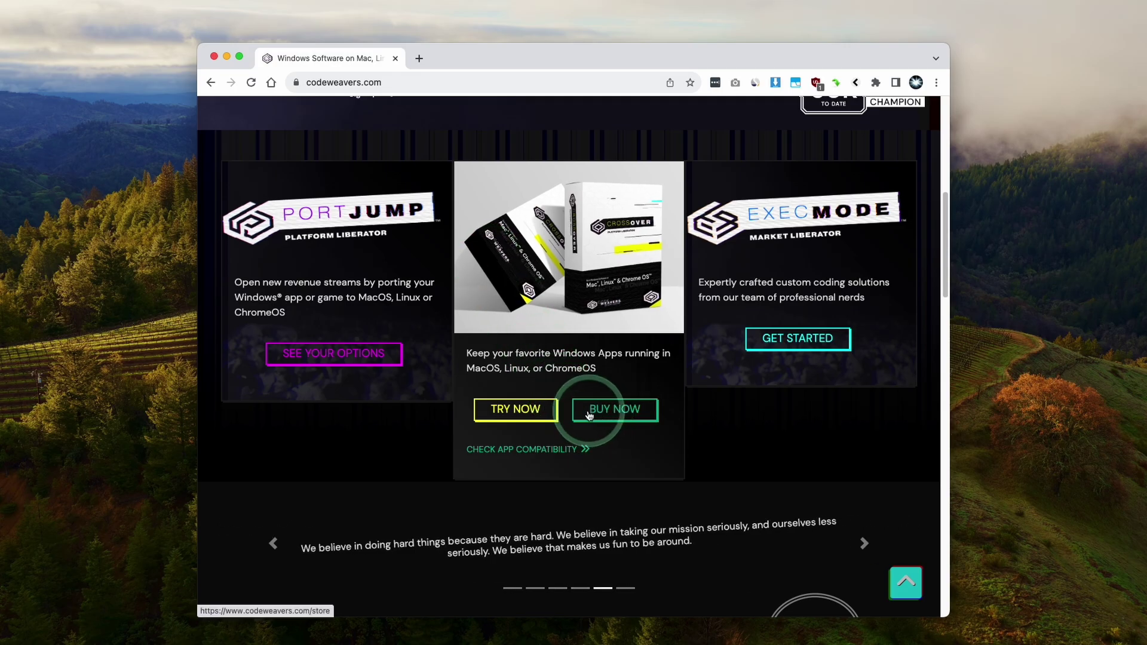
click(438, 193)
mouse_move(494, 197)
mouse_down()
mouse_move(582, 214)
mouse_move(500, 192)
mouse_up()
click(418, 179)
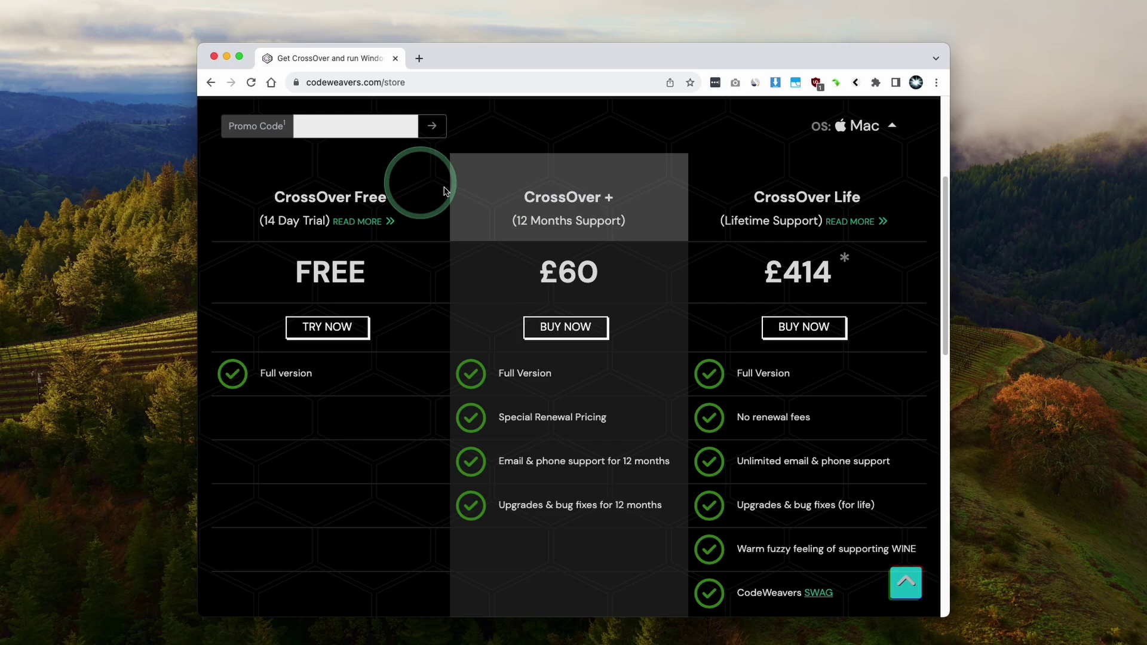
- Apply promo code GAMEMODE23 so CrossOver+ drops from £60.00 to £46.20
click(348, 123)
text(APPLEGAMINGWIKINEW)
click(306, 128)
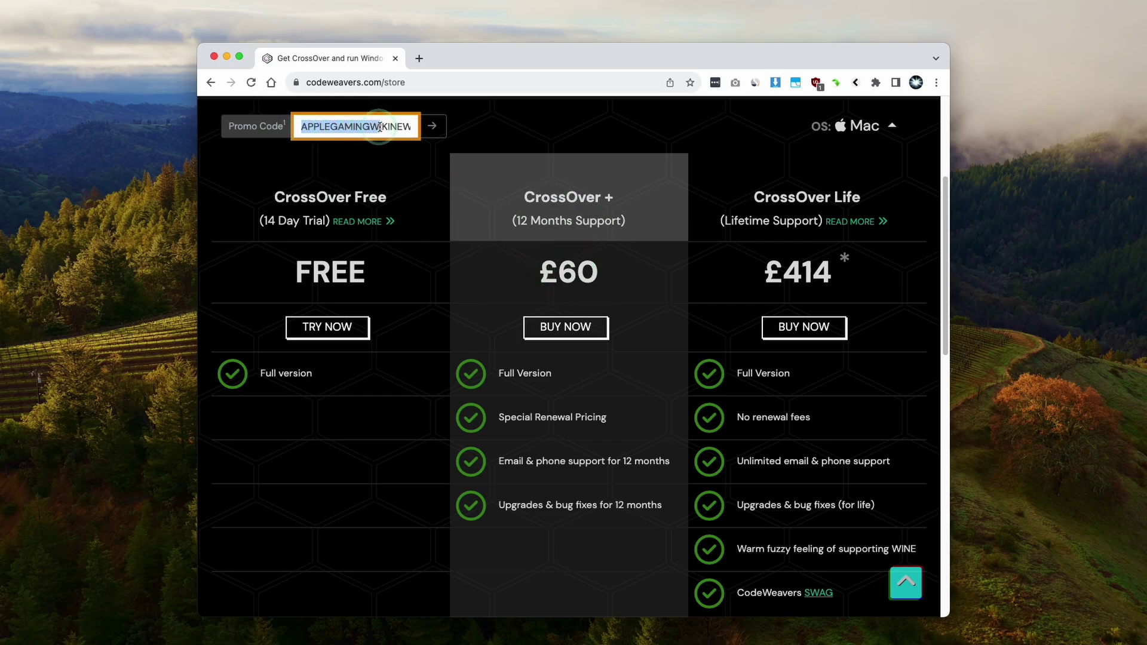
click(432, 126)
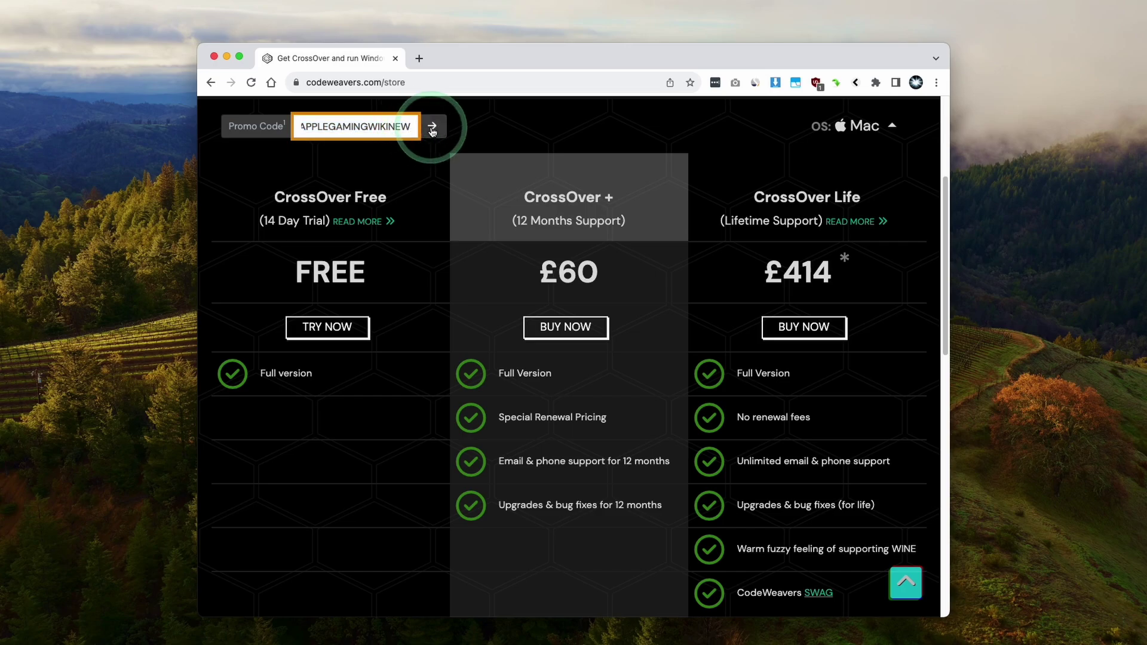
drag(432, 295, 671, 305)
click(598, 296)
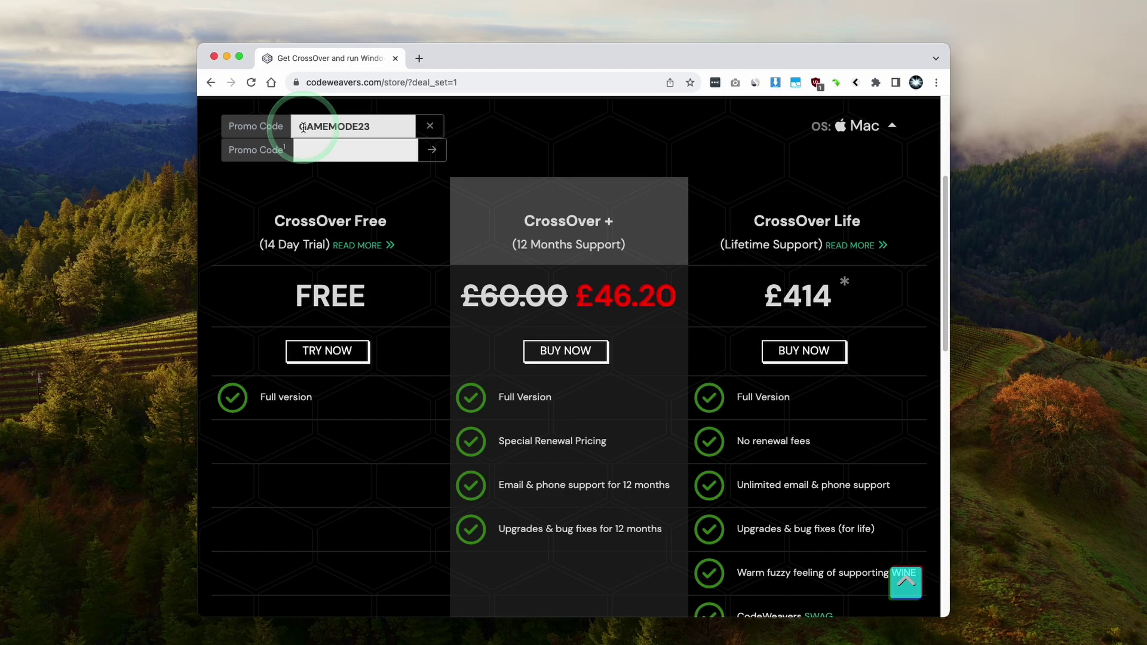
- Check the applied promo code and choose to buy the discounted CrossOver+ plan
click(384, 128)
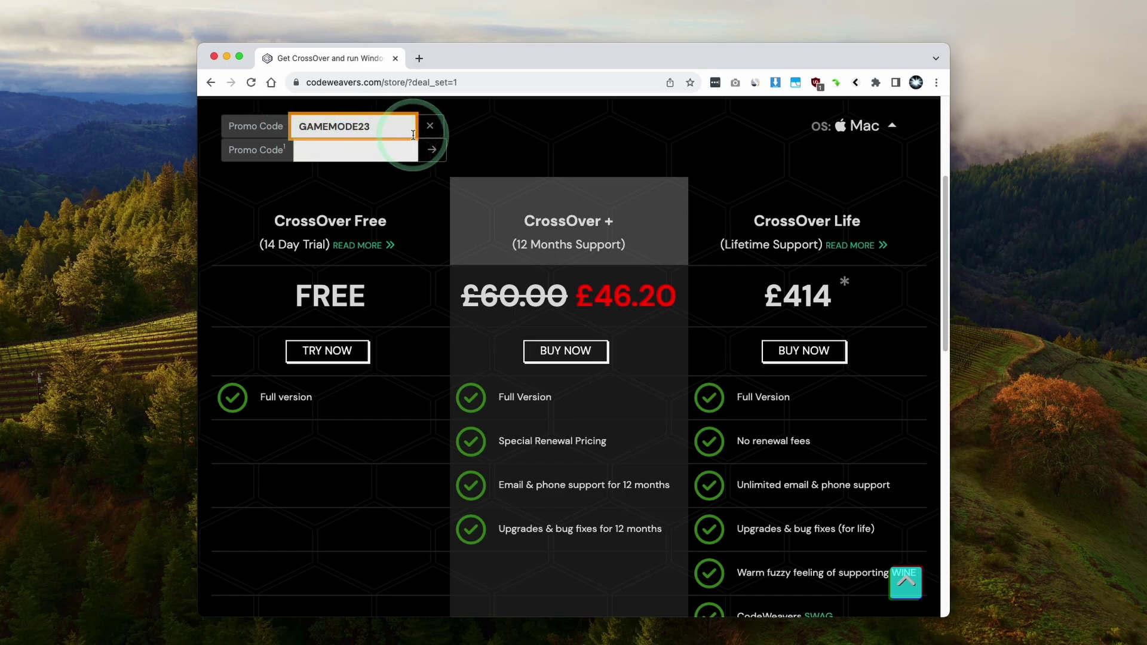
click(497, 133)
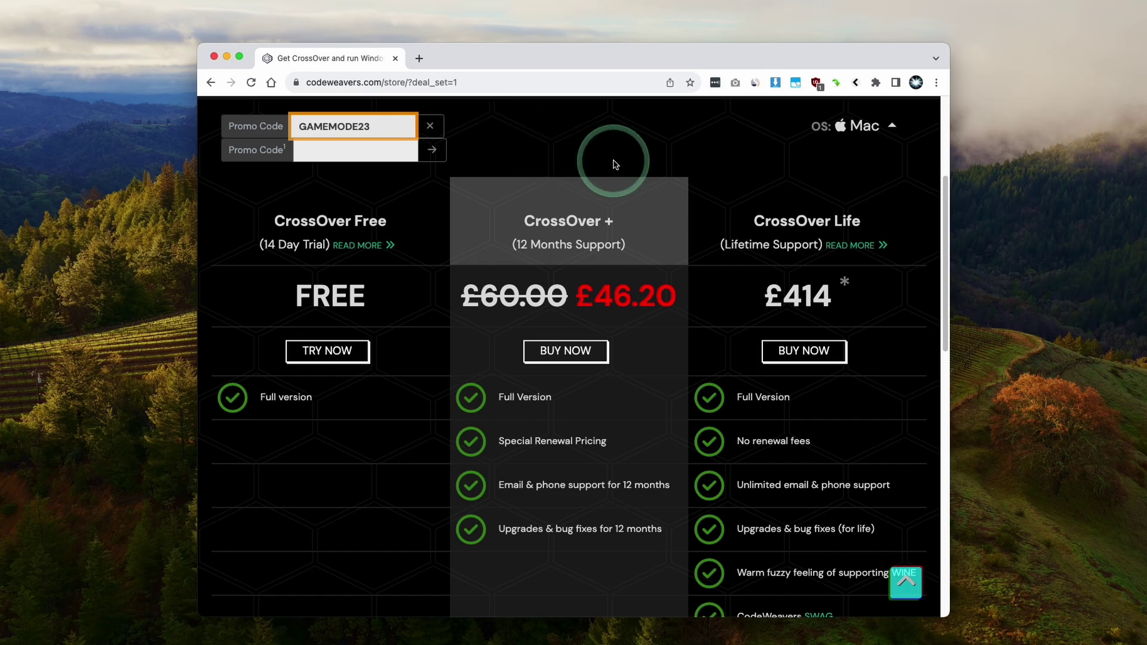
scroll(615, 165, down, 2)
click(565, 273)
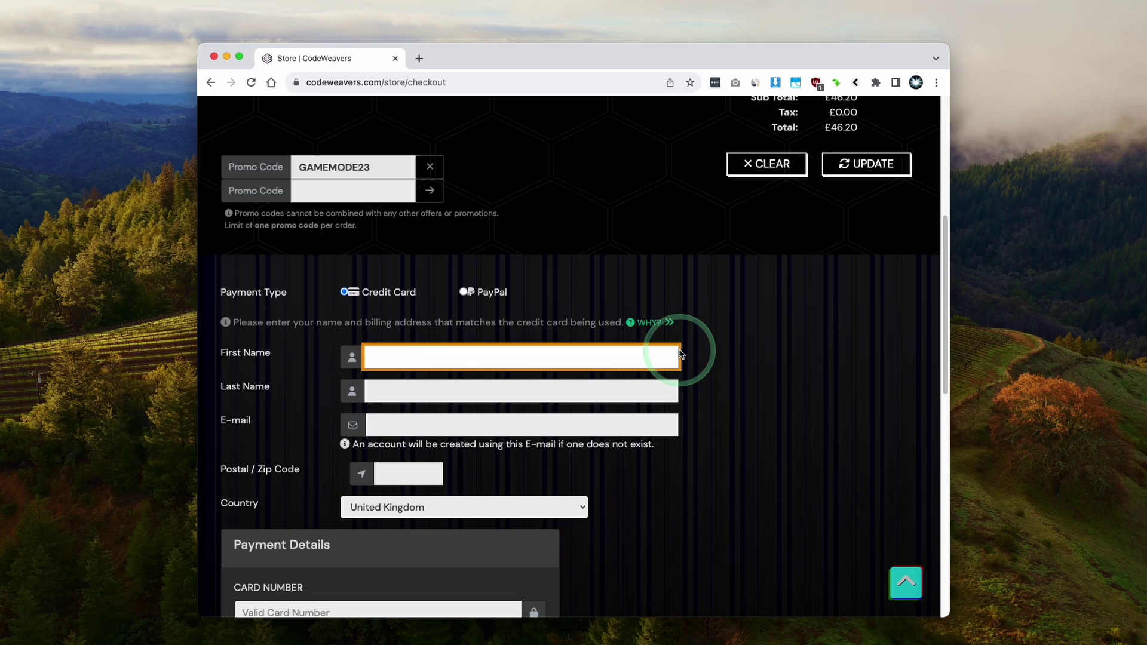
- Return to the home page and download the CrossOver Mac 23.5.0 trial, confirming the save
scroll(597, 299, up, 10)
click(442, 194)
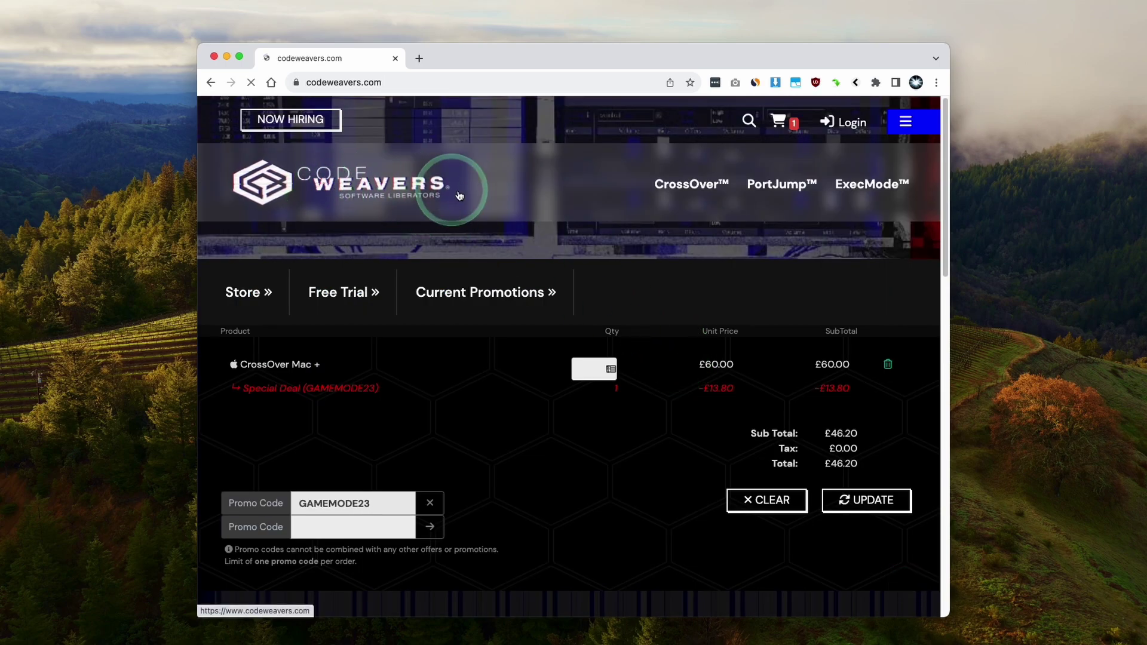
scroll(637, 266, down, 7)
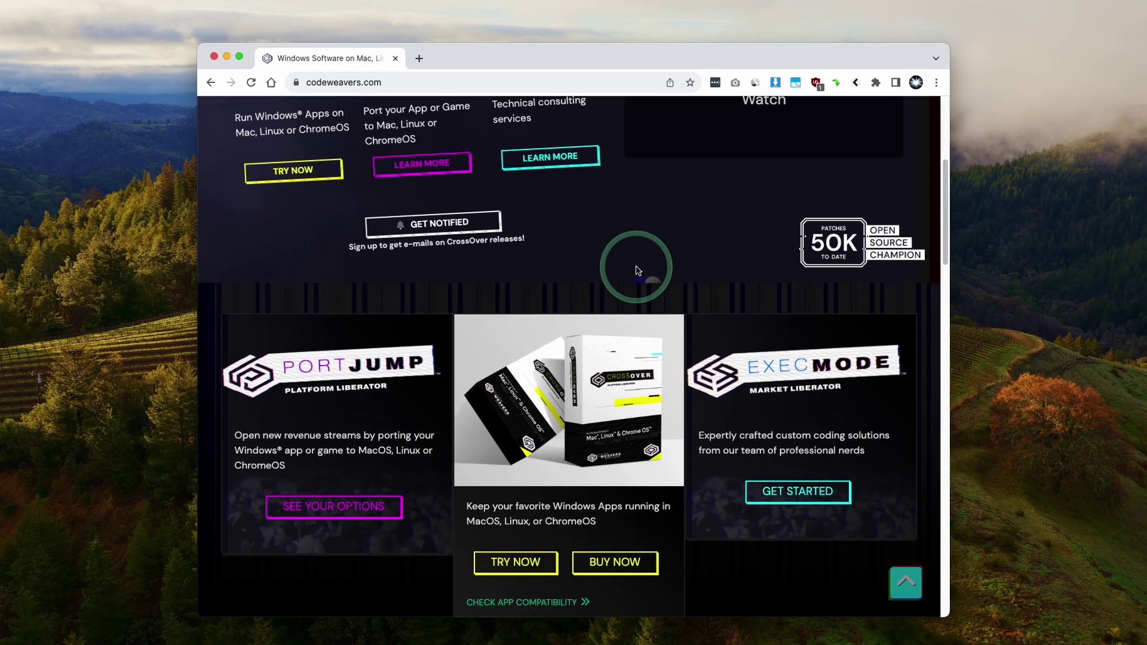
click(518, 412)
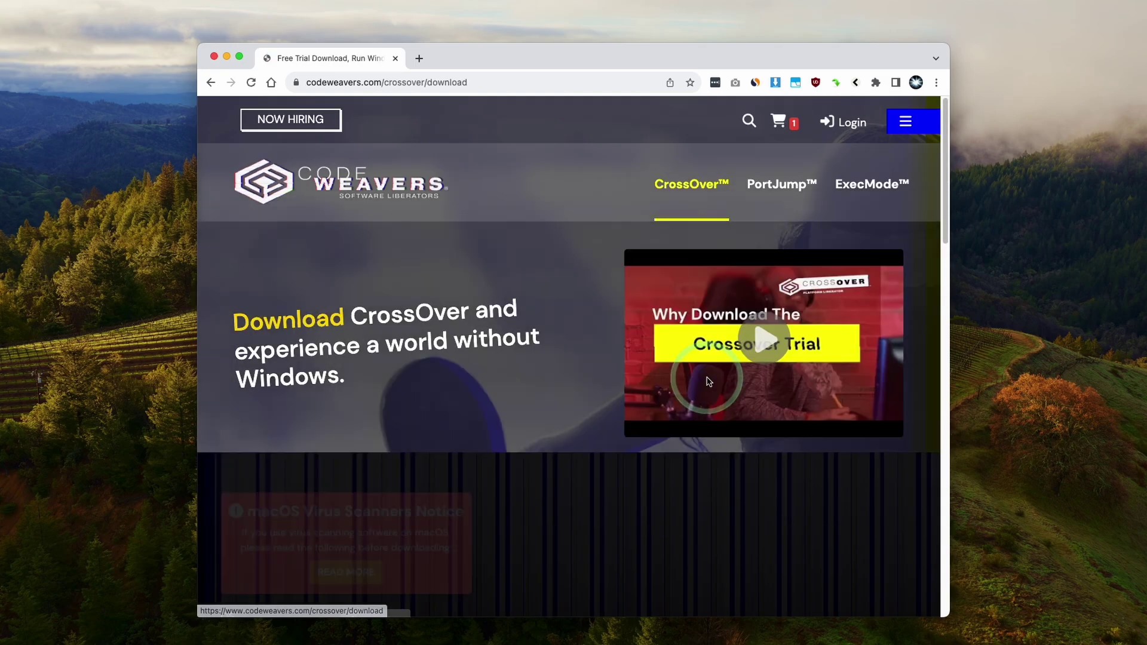
click(403, 227)
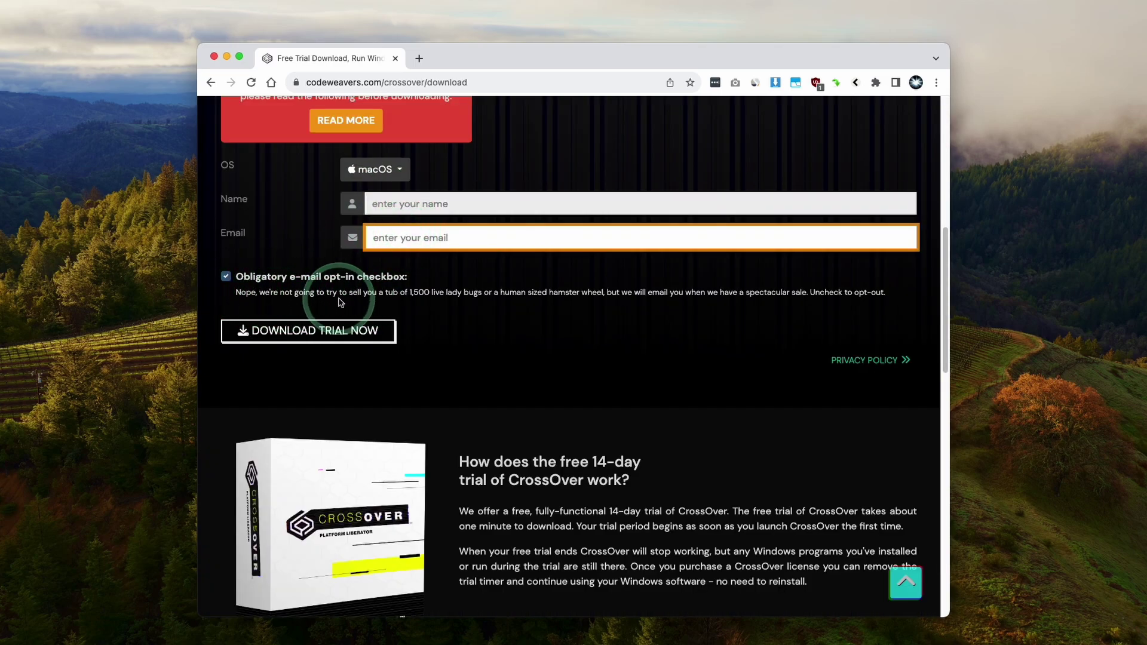
click(266, 335)
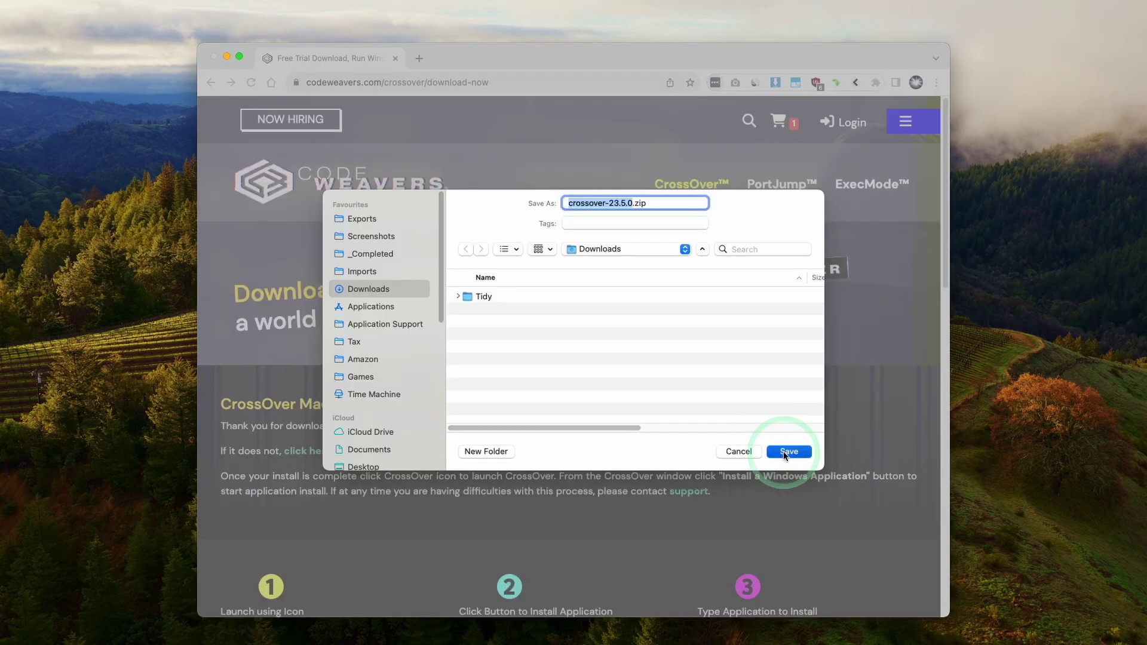
click(785, 454)
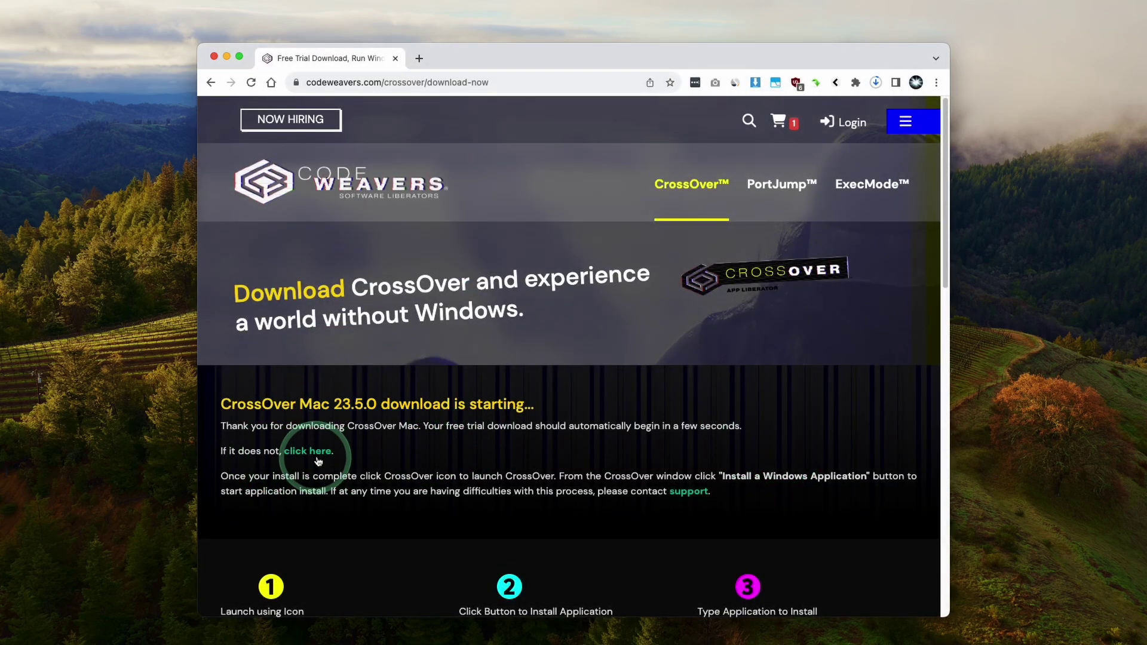
- Open crossover-23.5.0.zip in a Finder Downloads window to extract the CrossOver app
mouse_move(149, 637)
click(111, 634)
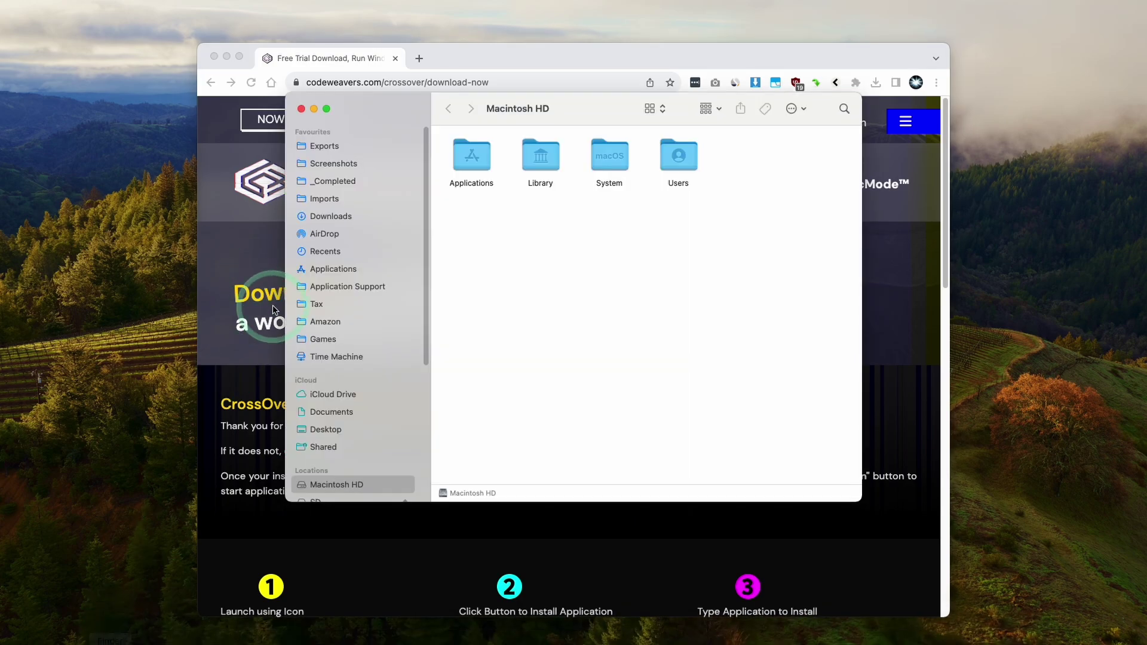
click(339, 216)
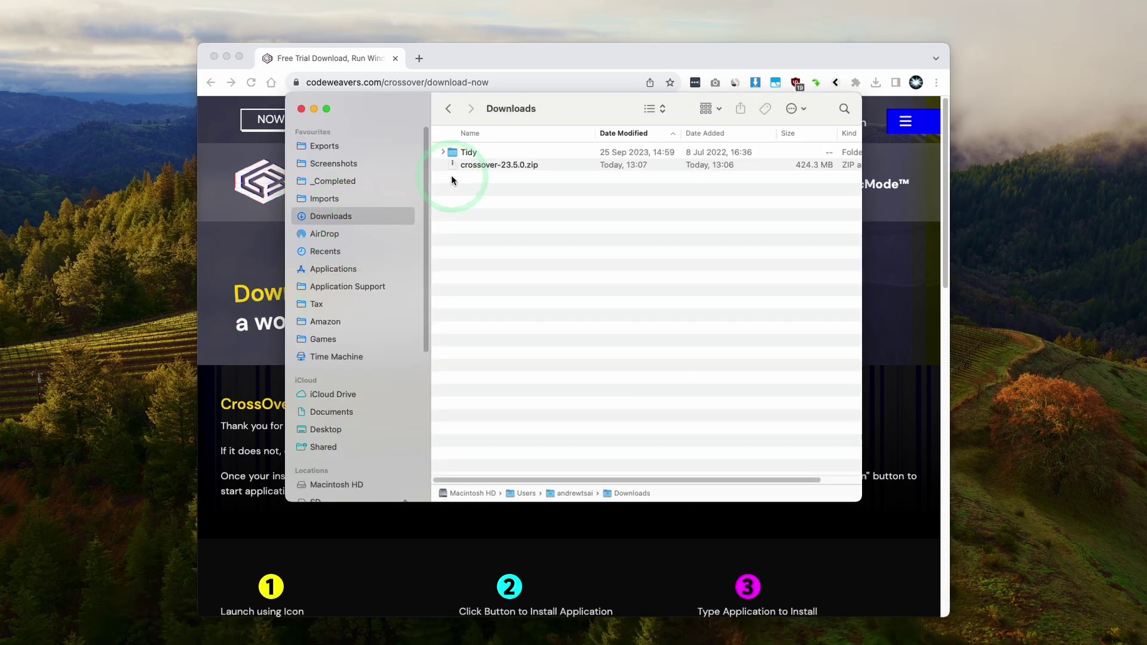
click(466, 153)
click(530, 167)
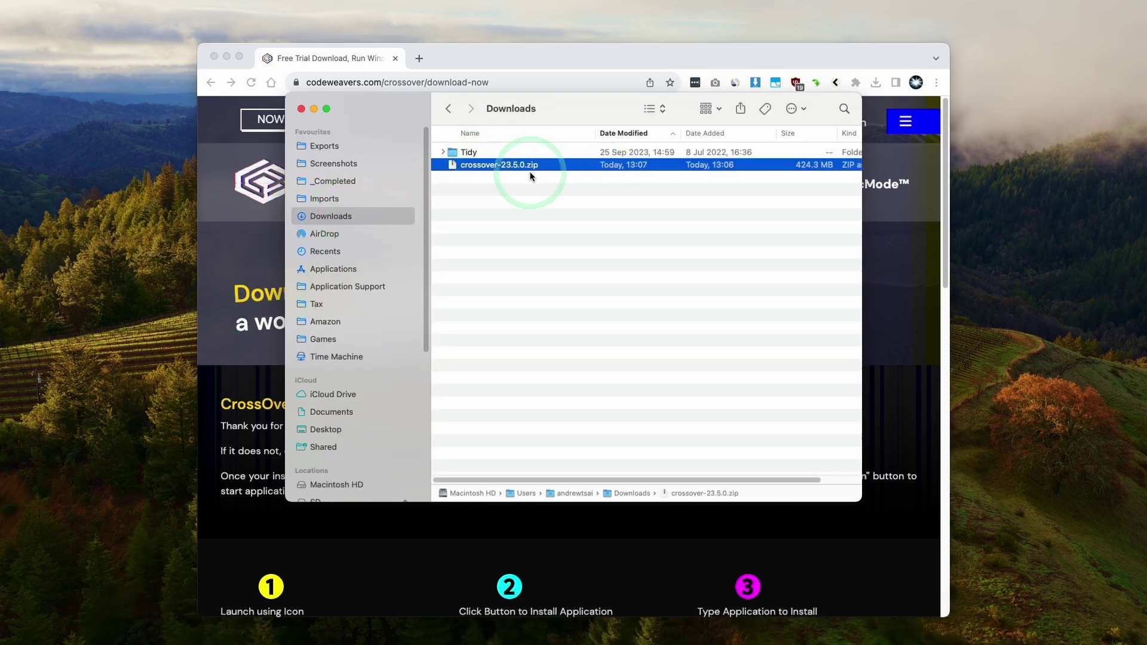
click(227, 57)
click(495, 166)
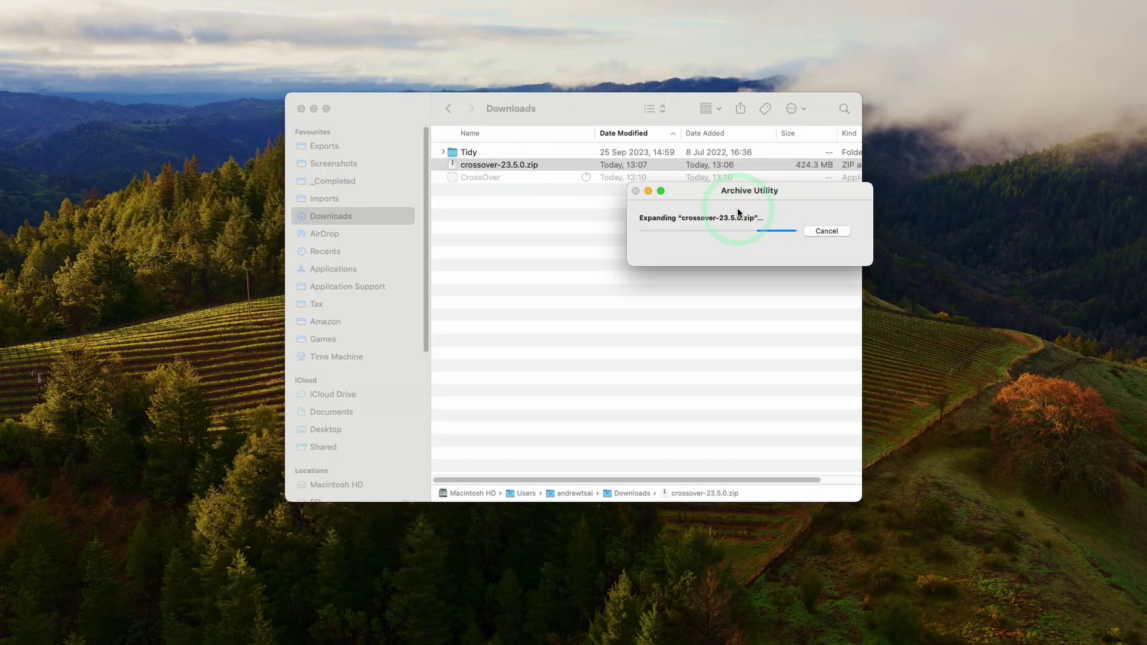
- Drag the CrossOver app onto Applications and select it there
click(459, 170)
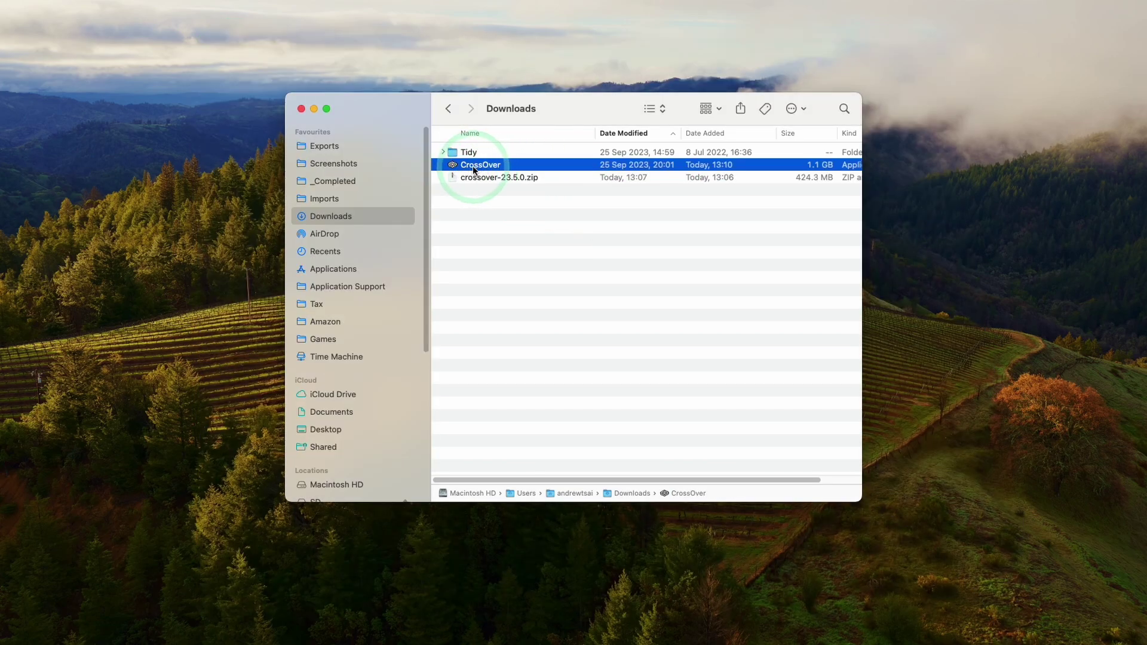
drag(482, 170, 460, 189)
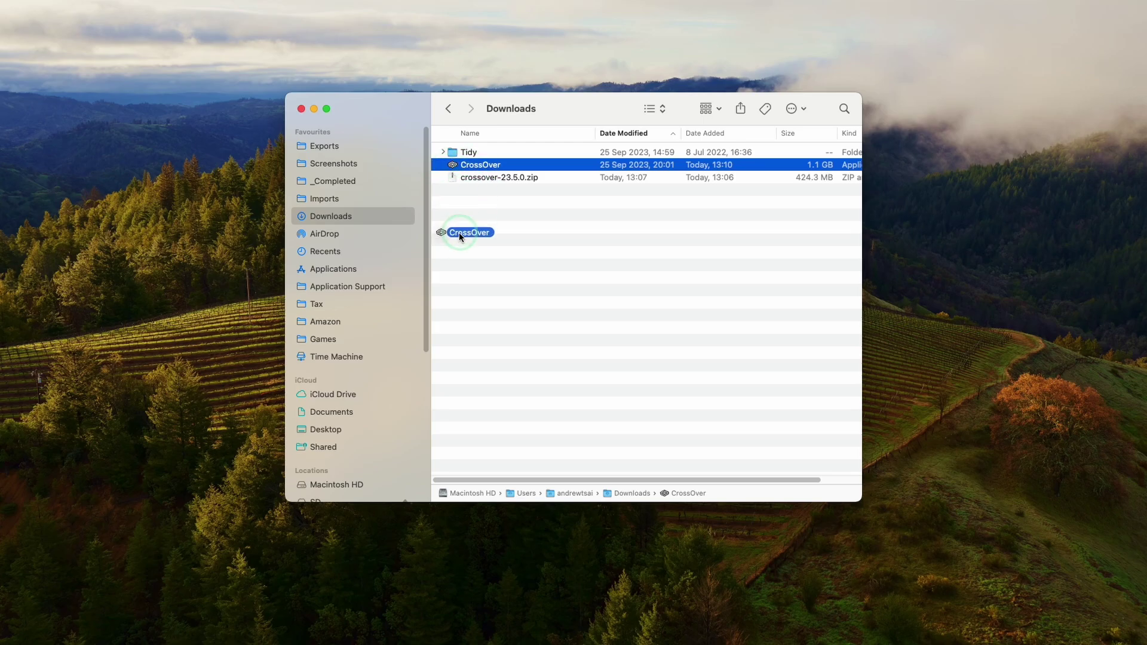
drag(372, 269, 344, 271)
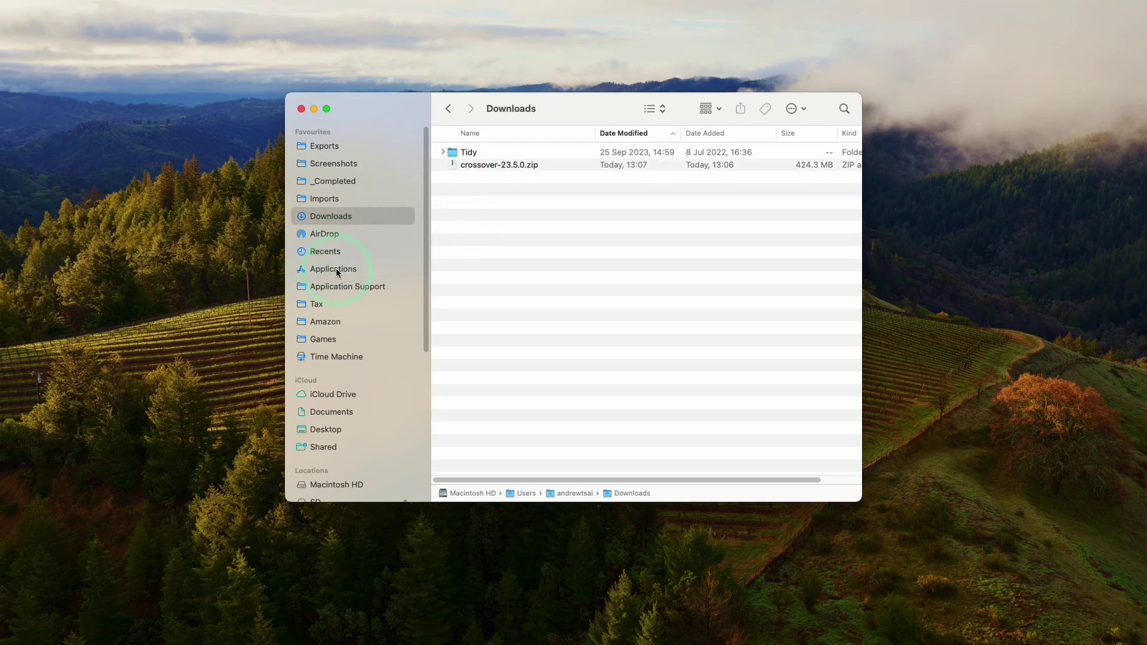
click(335, 269)
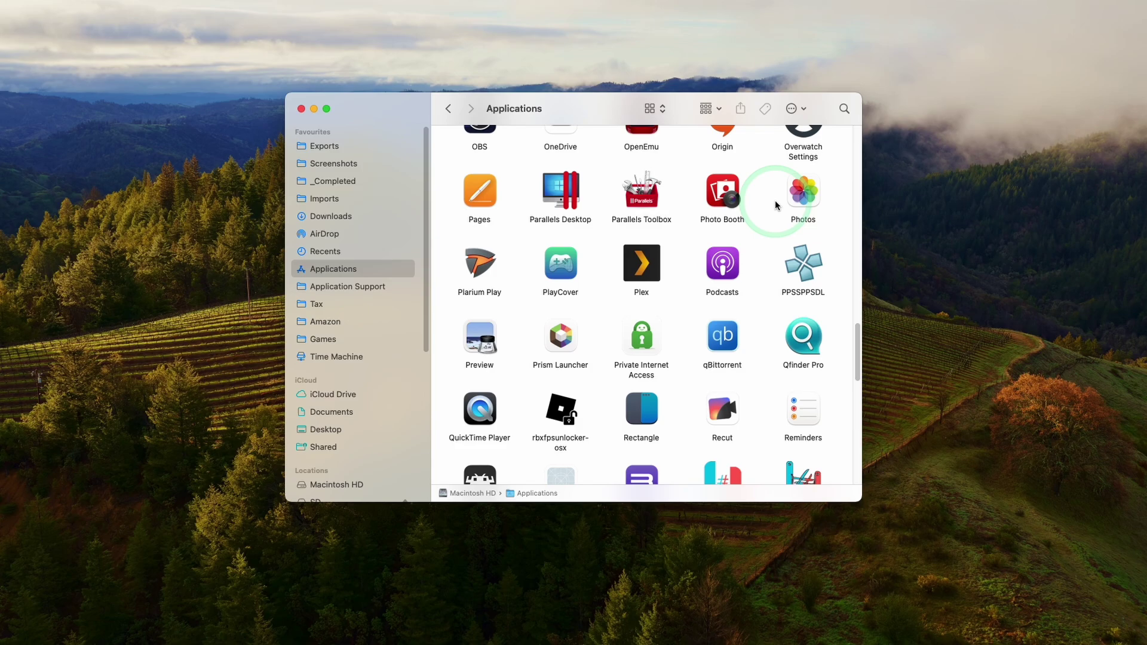
drag(863, 337, 846, 187)
scroll(735, 227, up, 2)
click(634, 276)
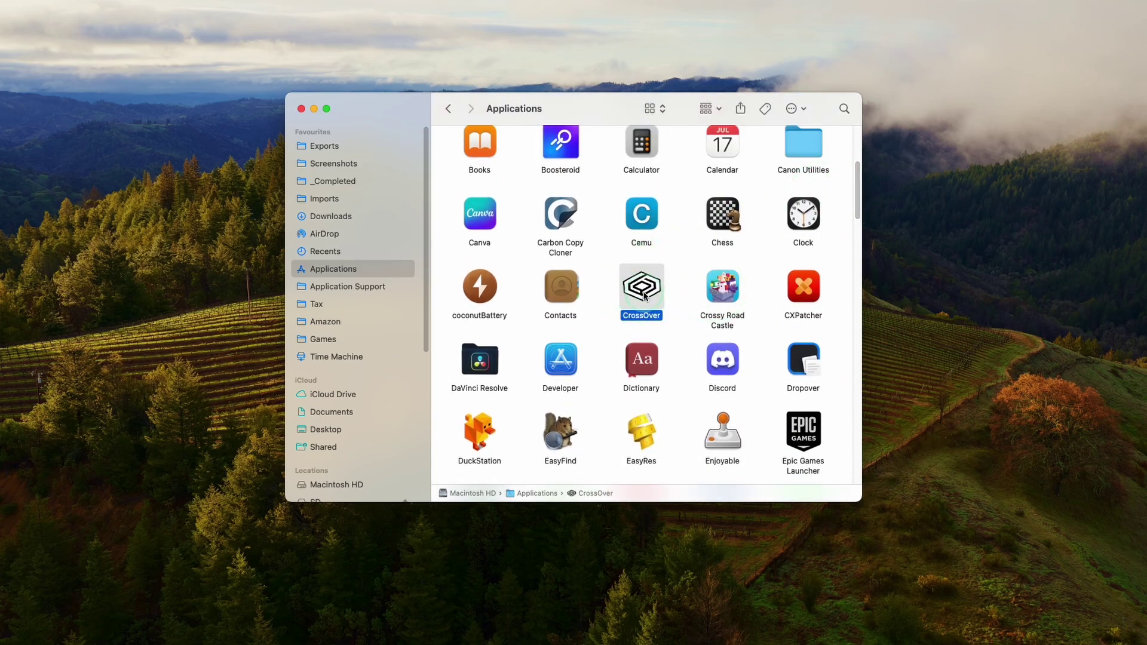
- Launch CrossOver, install Steam into a new bottle, and accept the Courier New font licence
click(505, 182)
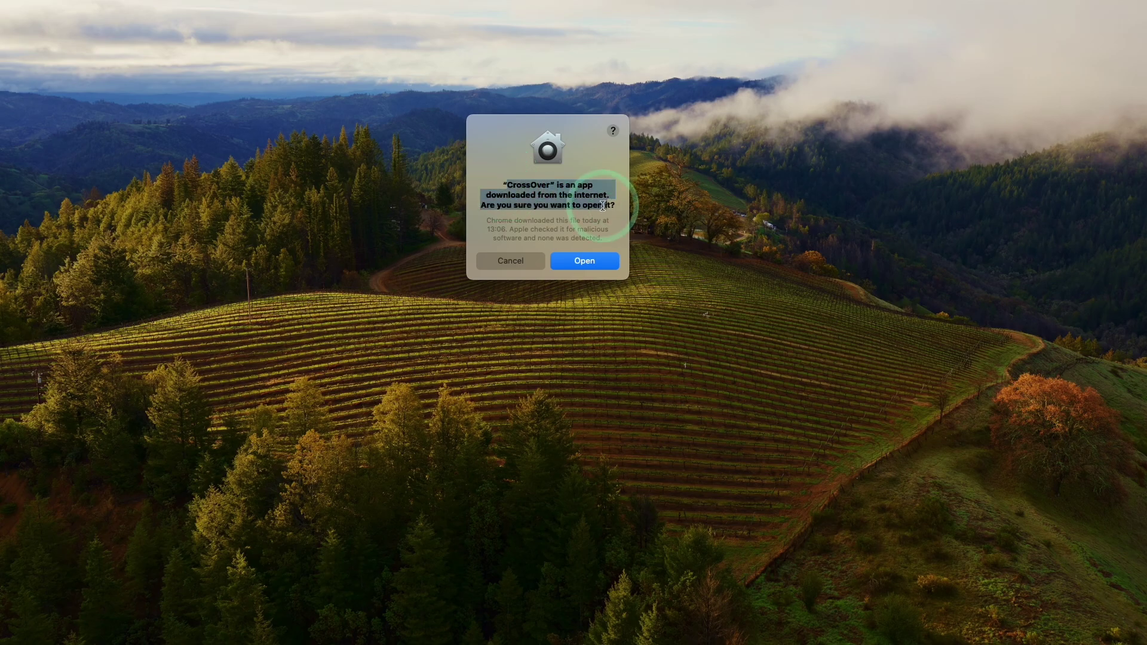
click(583, 261)
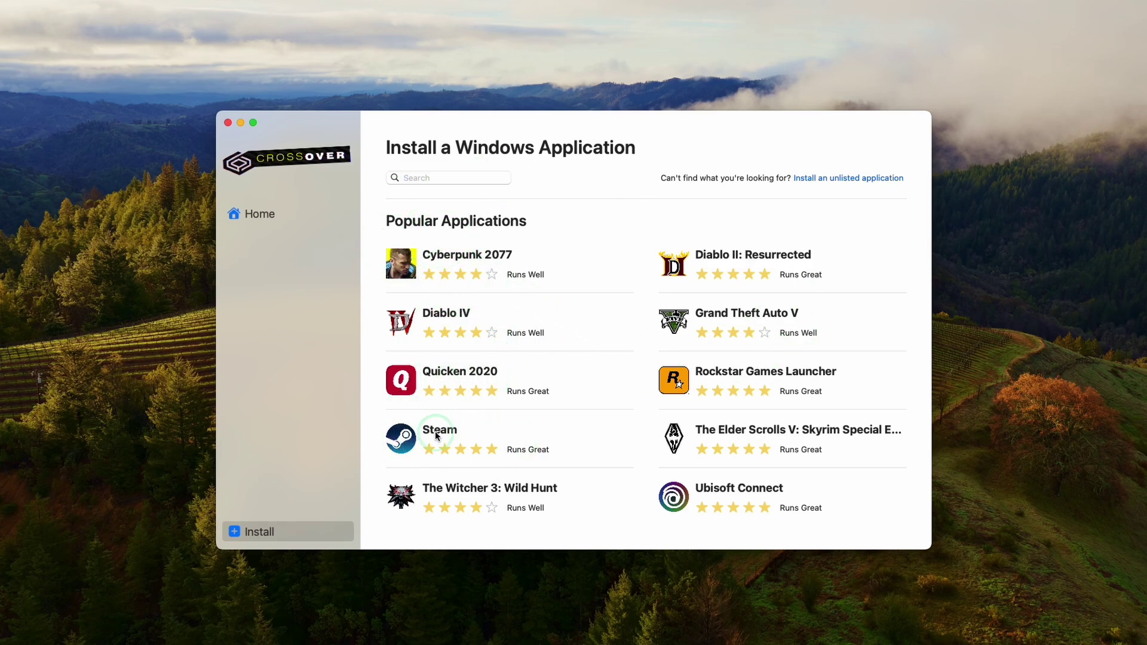
click(402, 440)
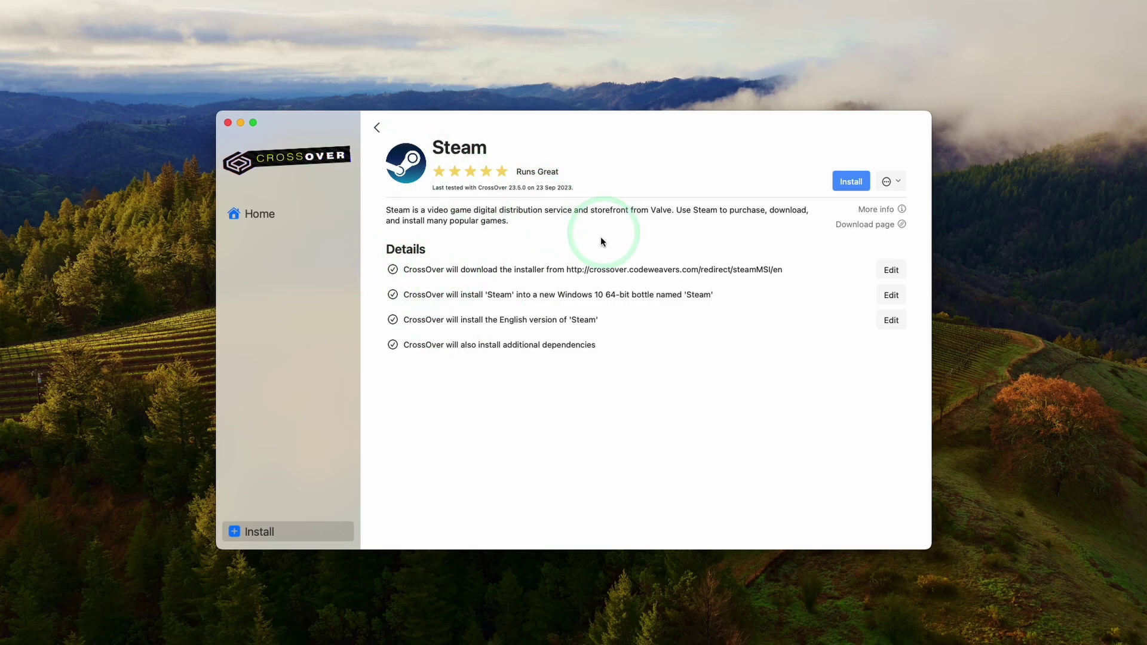
click(846, 184)
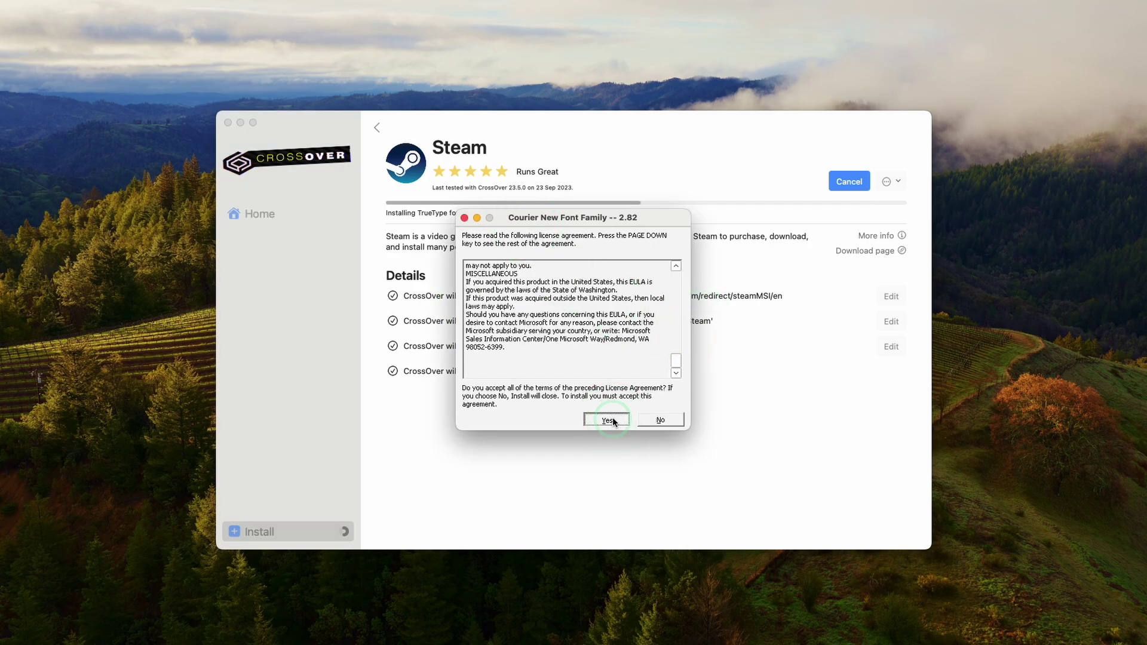
click(613, 421)
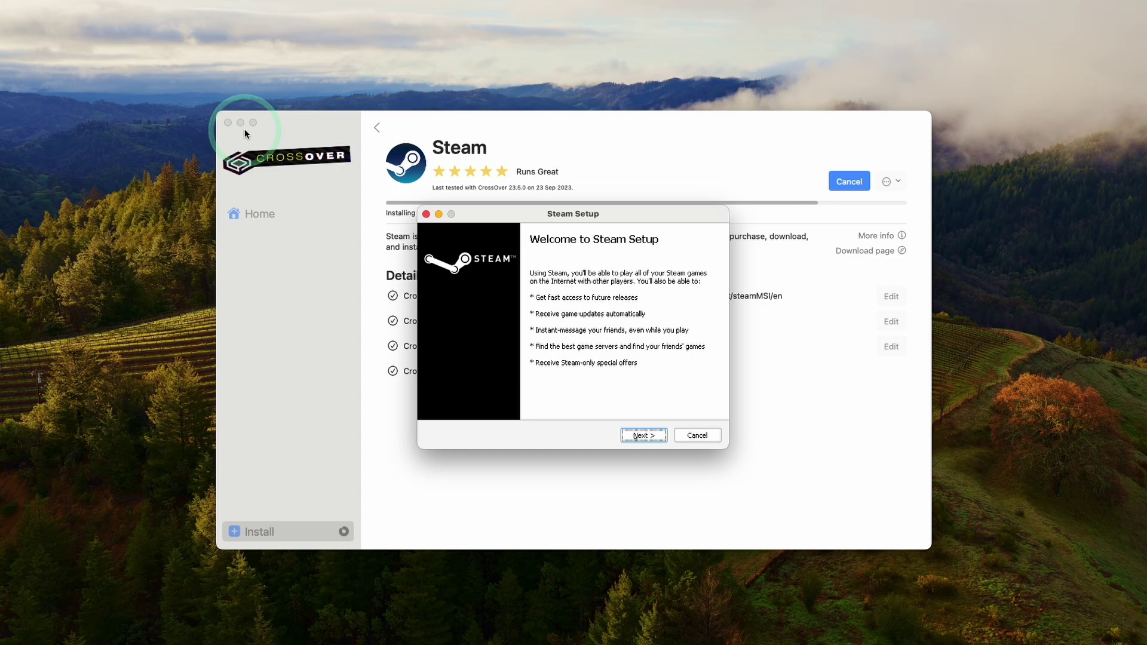
- Run Steam Setup with default language and folder, finish with Run Steam, and start signing in
click(240, 123)
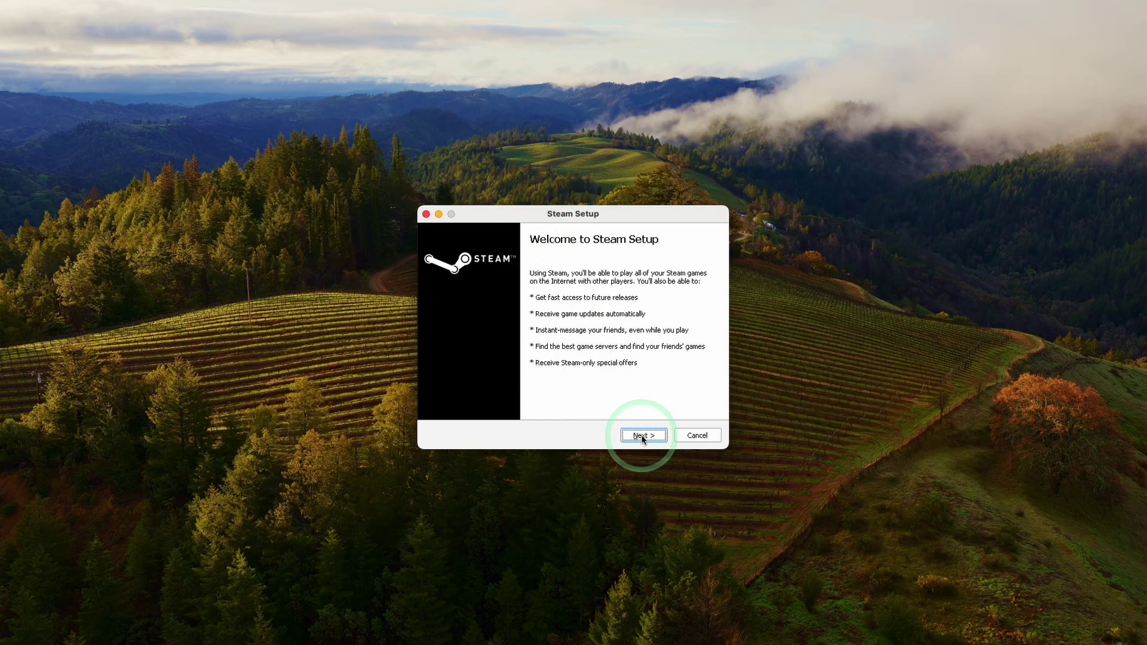
click(642, 436)
click(643, 436)
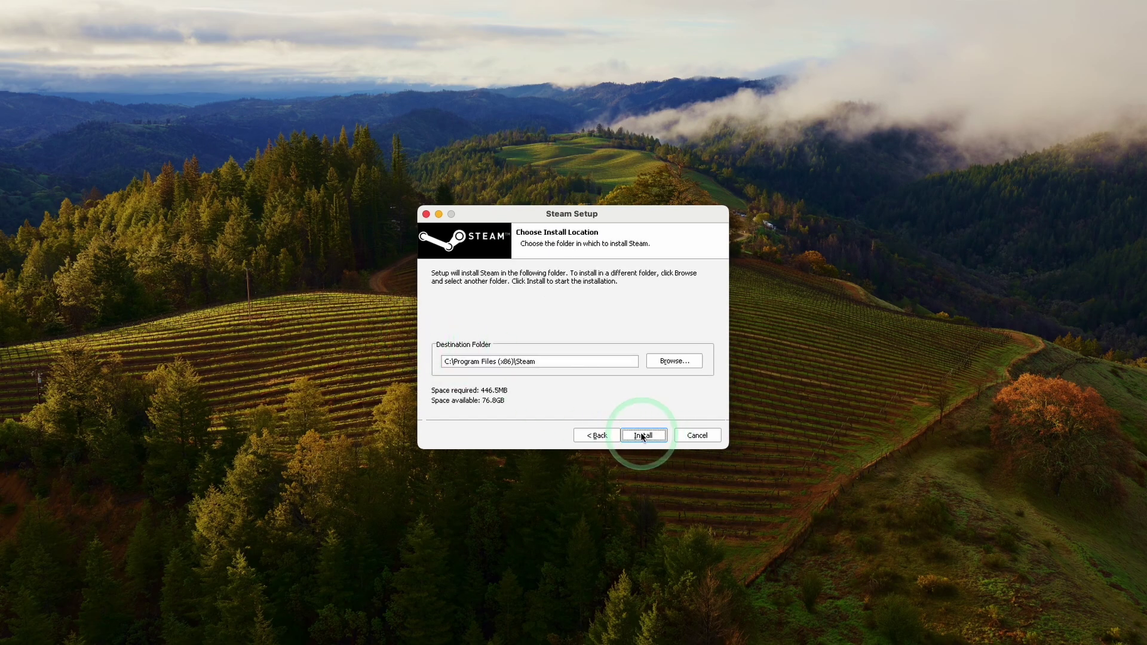
click(642, 436)
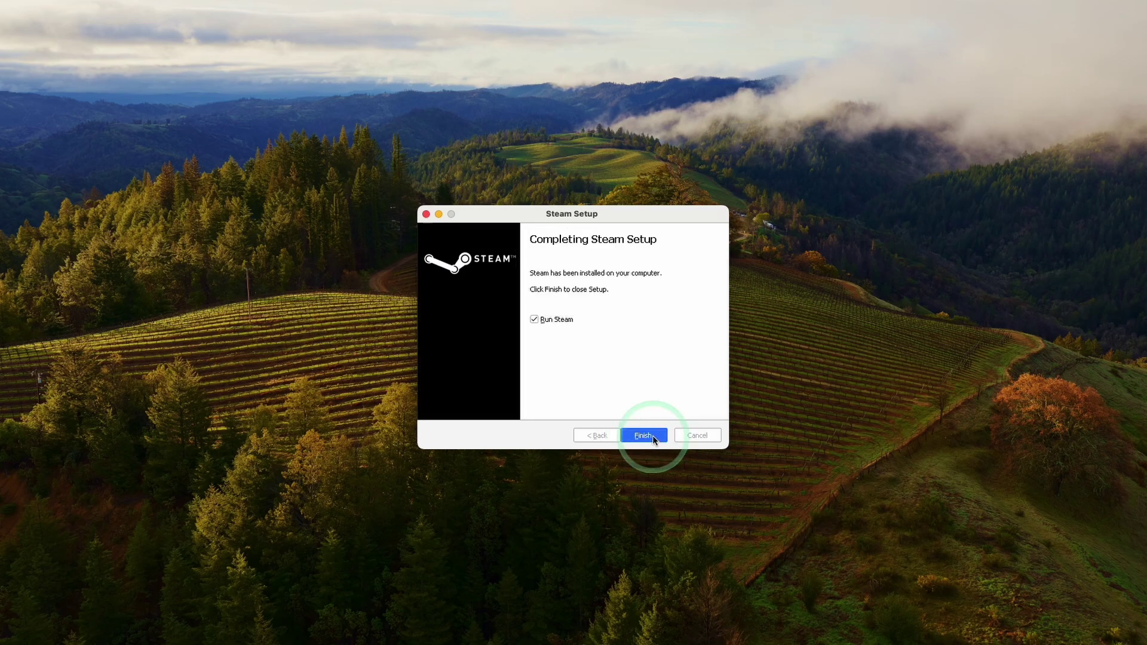
click(653, 436)
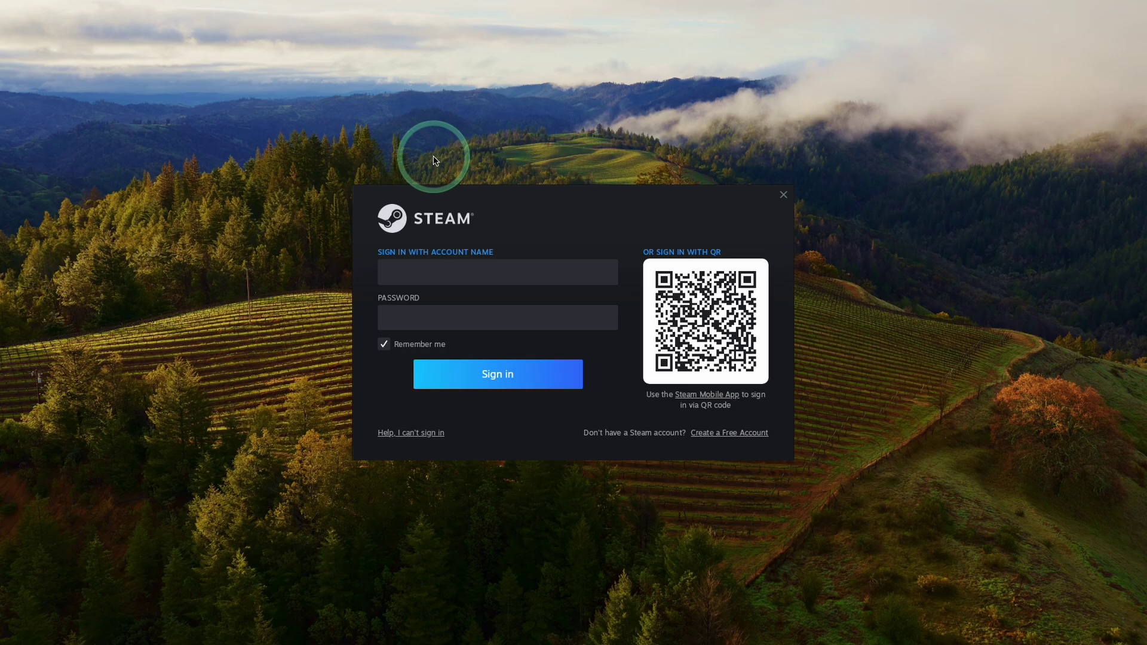
click(415, 273)
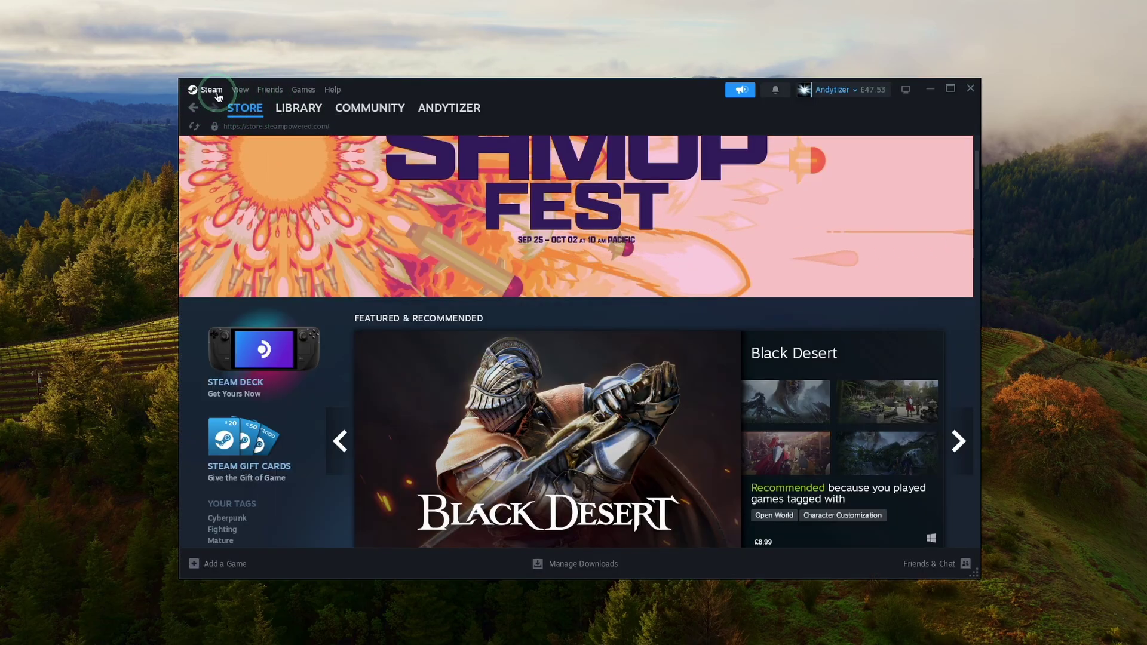
- Scroll through the Steam store, switch to the library, then choose Exit from the Steam menu
click(212, 90)
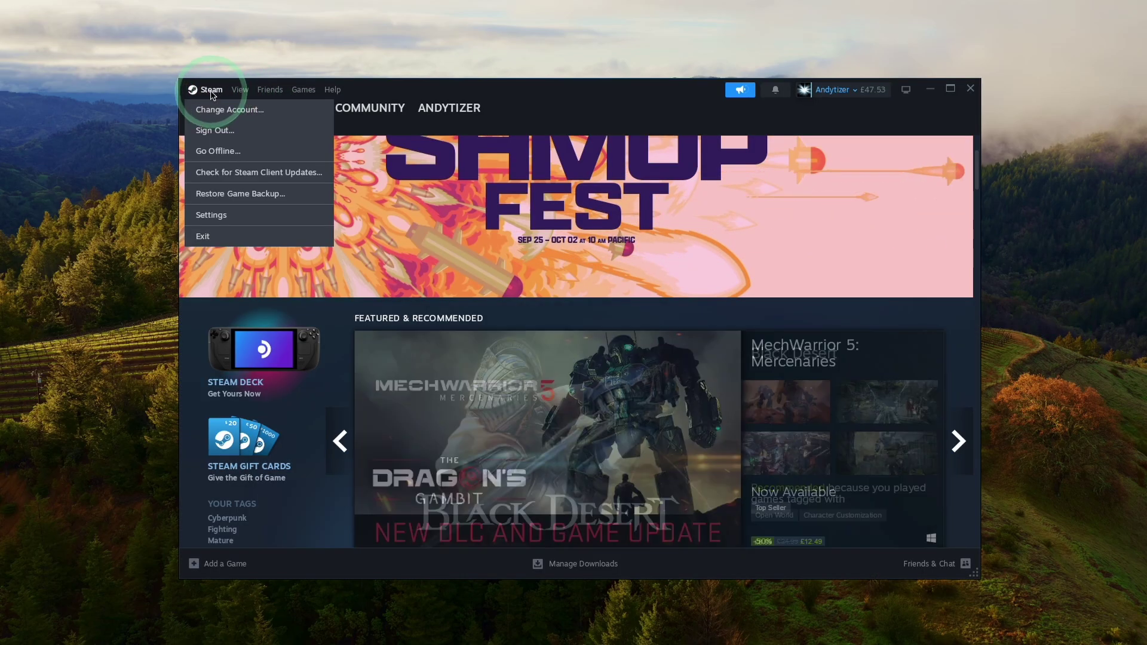
mouse_move(449, 110)
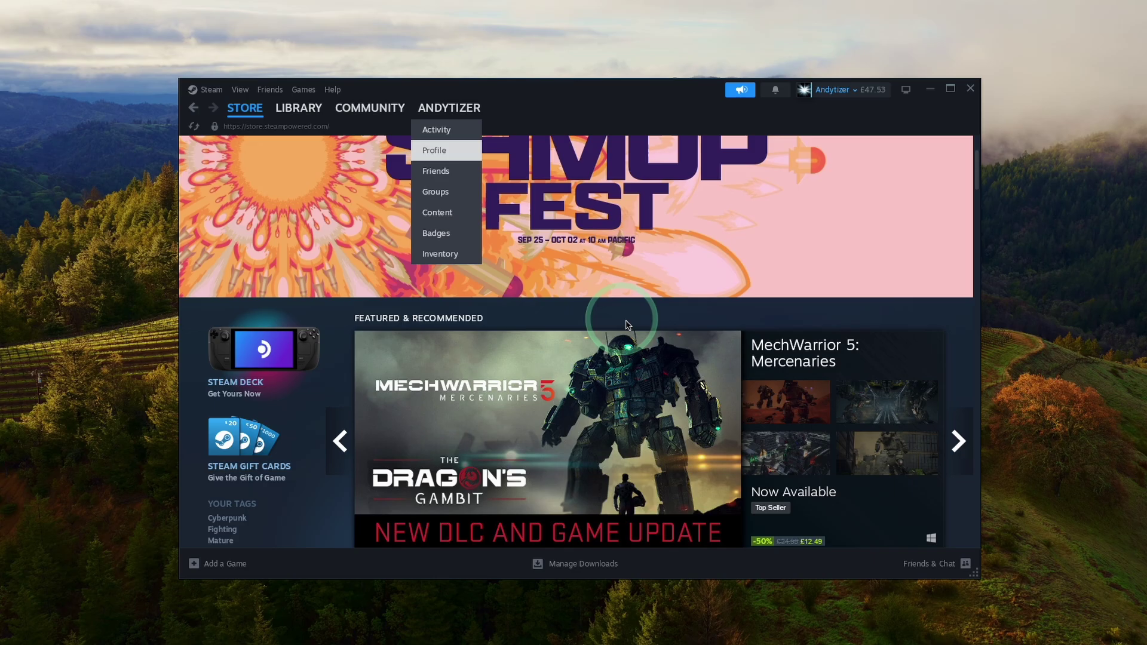
scroll(894, 315, down, 8)
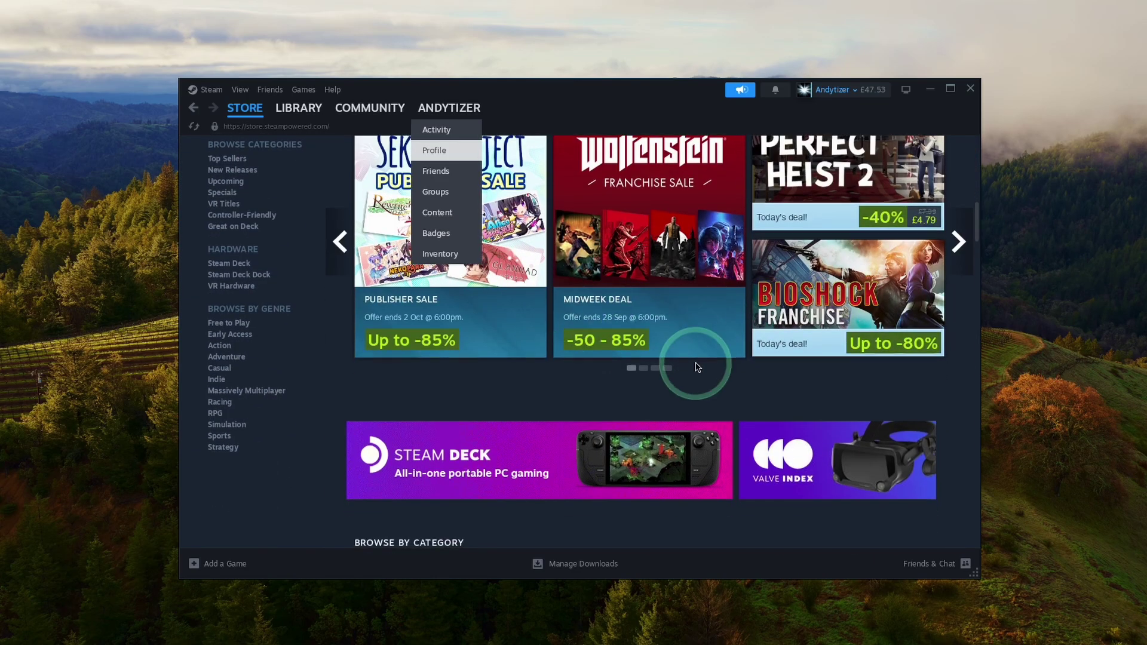
scroll(693, 359, down, 6)
scroll(612, 320, down, 2)
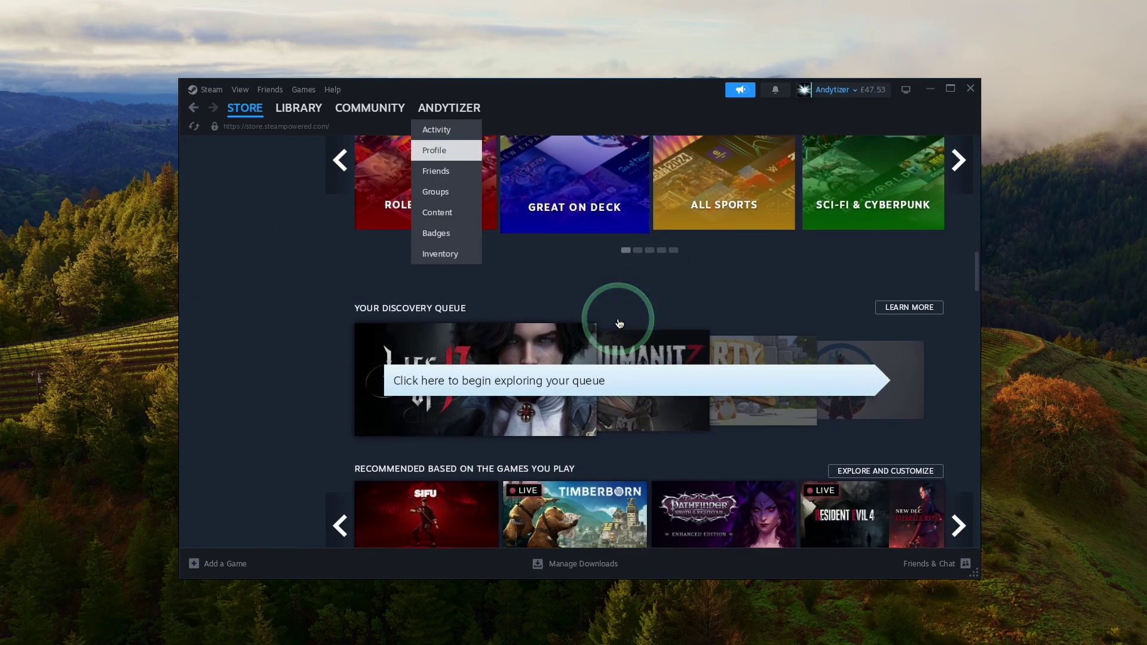
scroll(620, 323, down, 10)
click(299, 107)
mouse_move(293, 106)
click(207, 89)
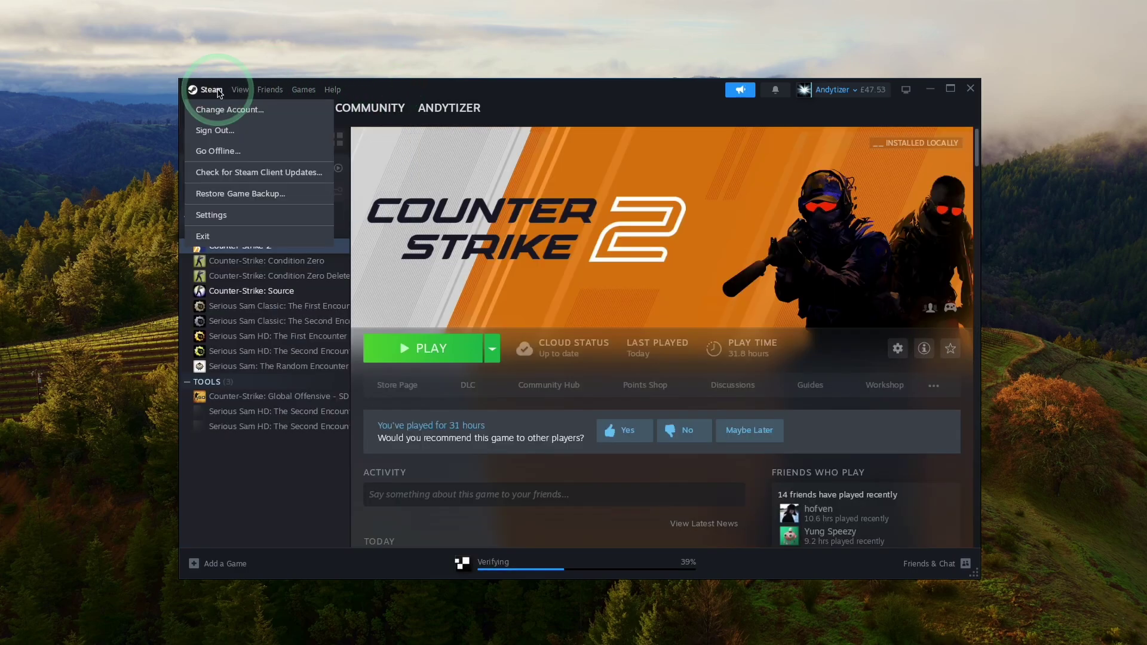
click(218, 236)
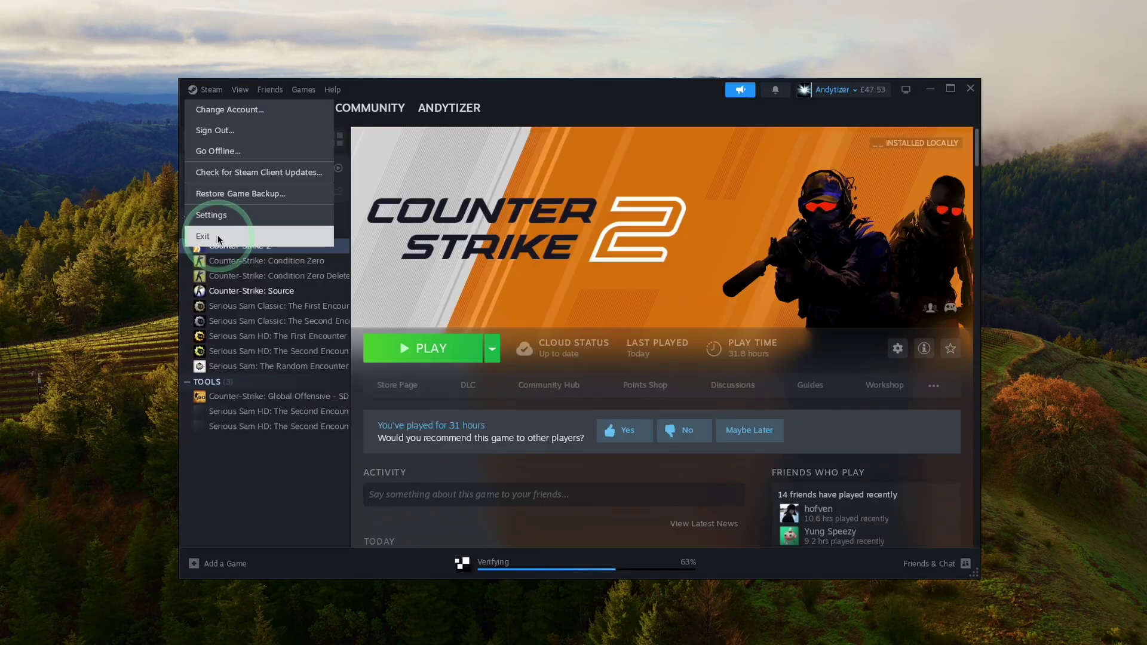
- Select Steam in its bottle, turn on ESync and restart the bottle
click(278, 257)
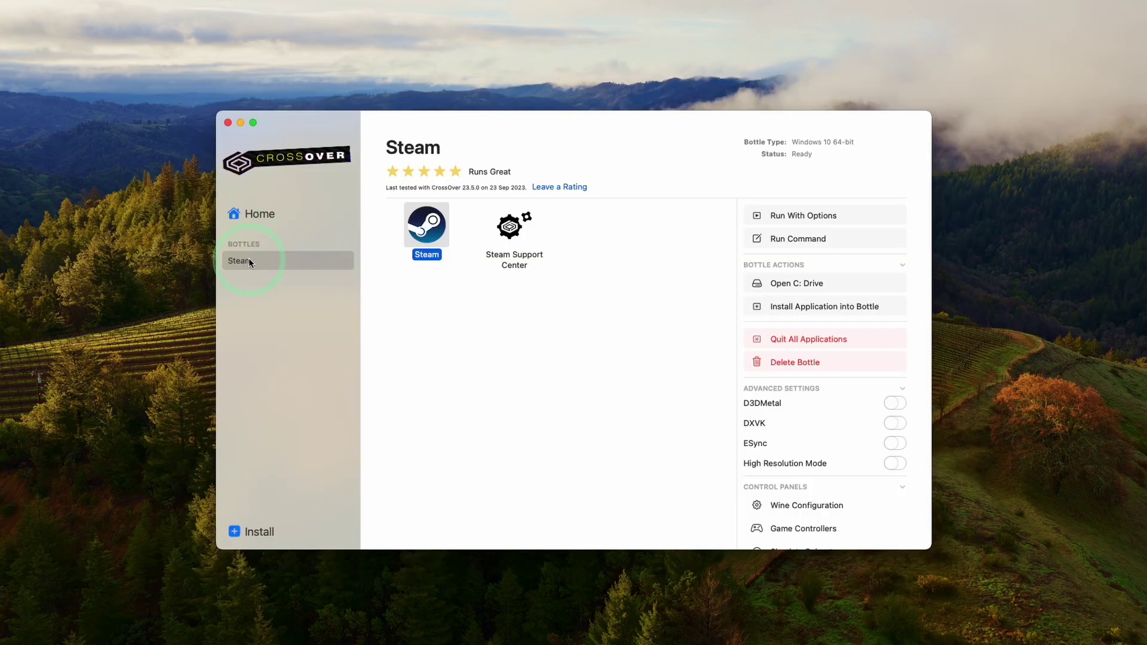
click(426, 242)
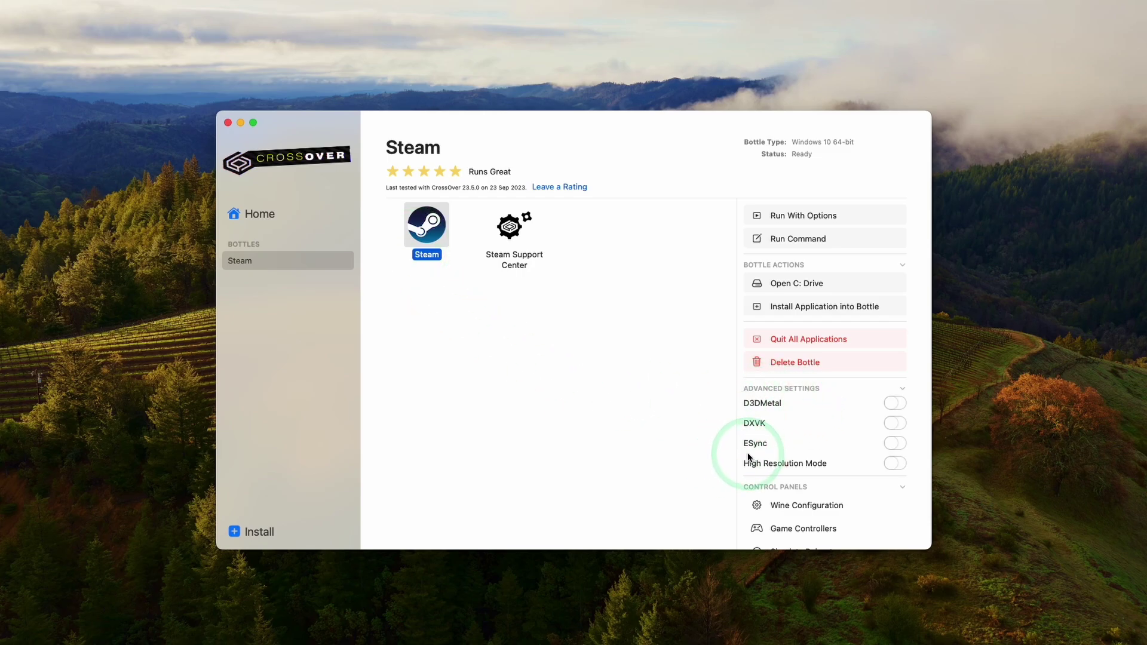
click(892, 443)
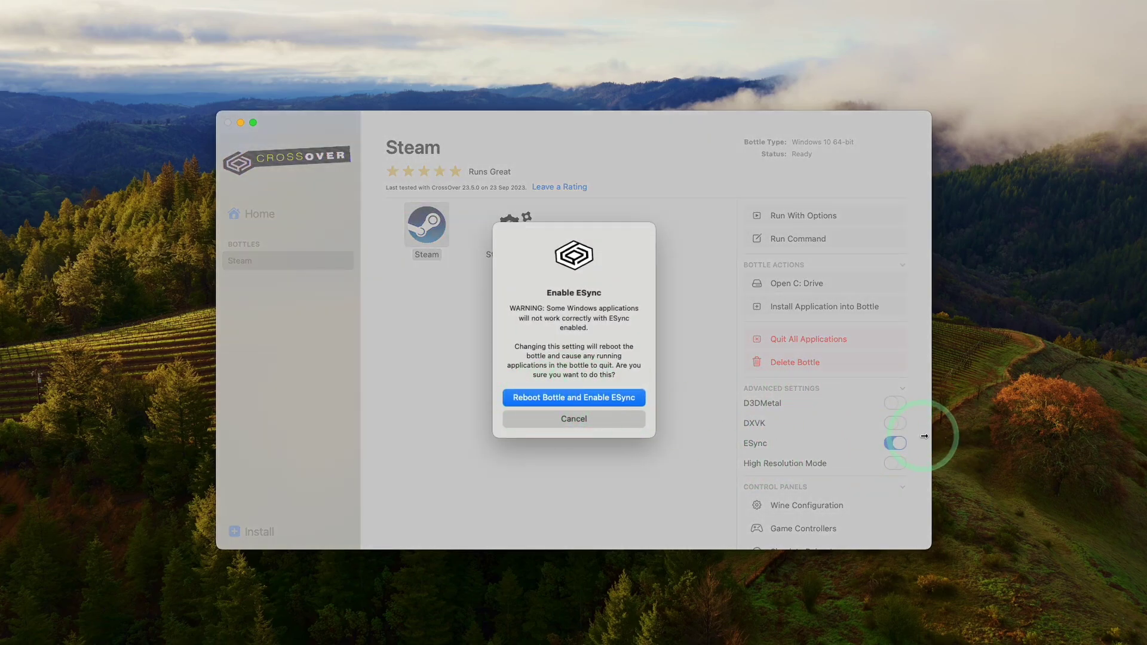
click(566, 398)
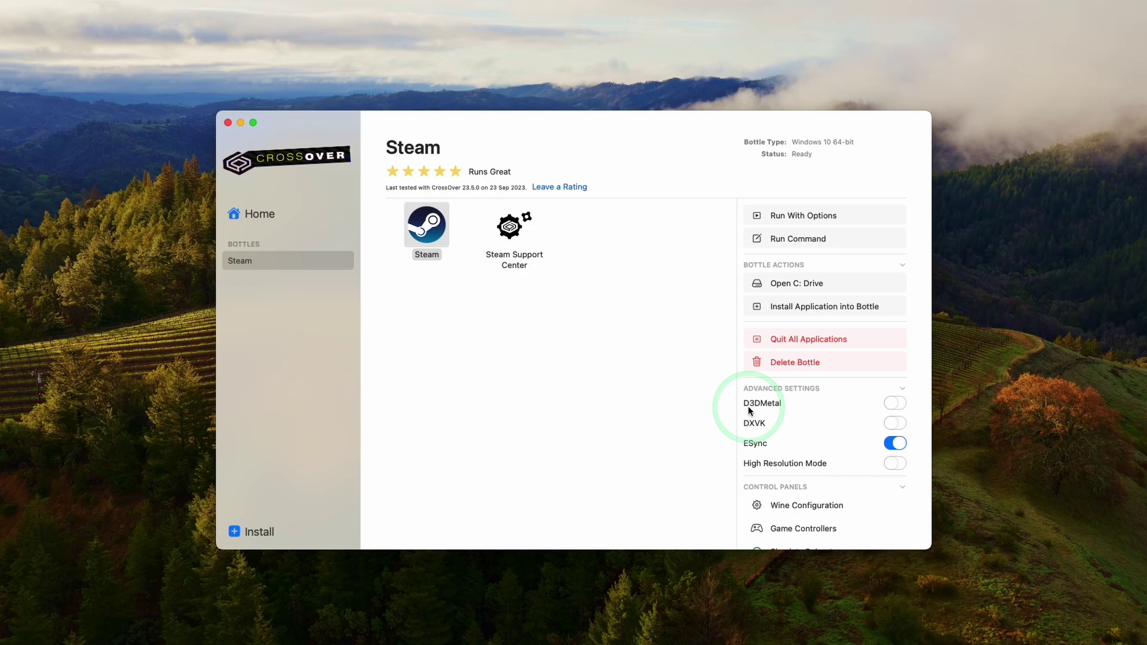
- Switch on D3DMetal in the bottle's Advanced Settings, leaving DXVK off
mouse_move(773, 408)
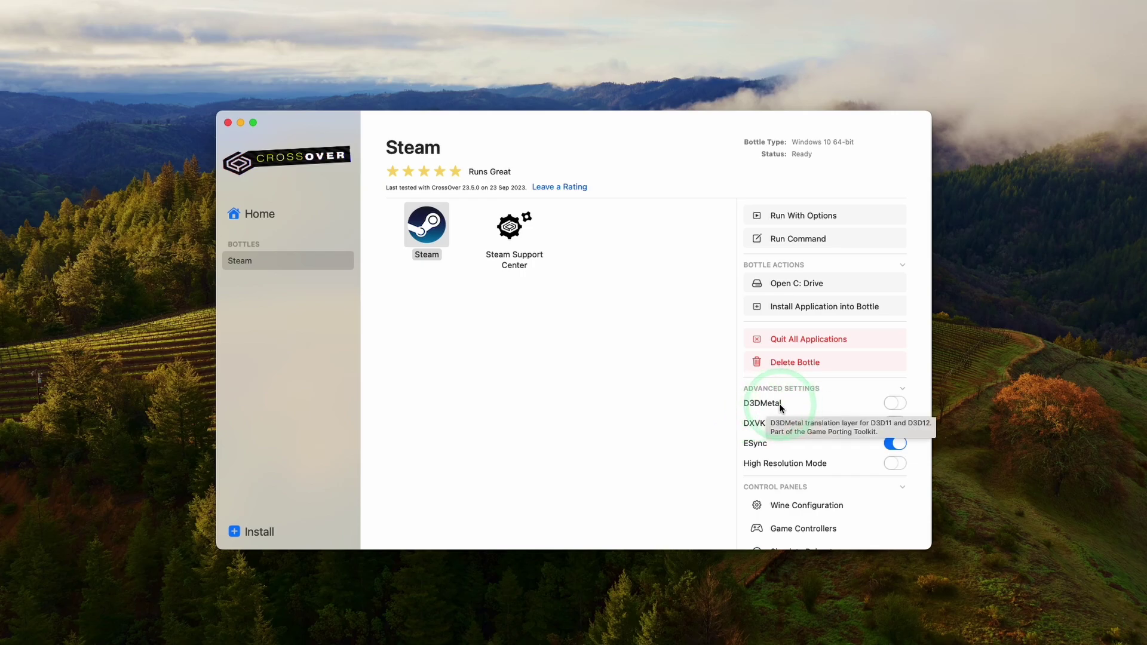
mouse_move(757, 432)
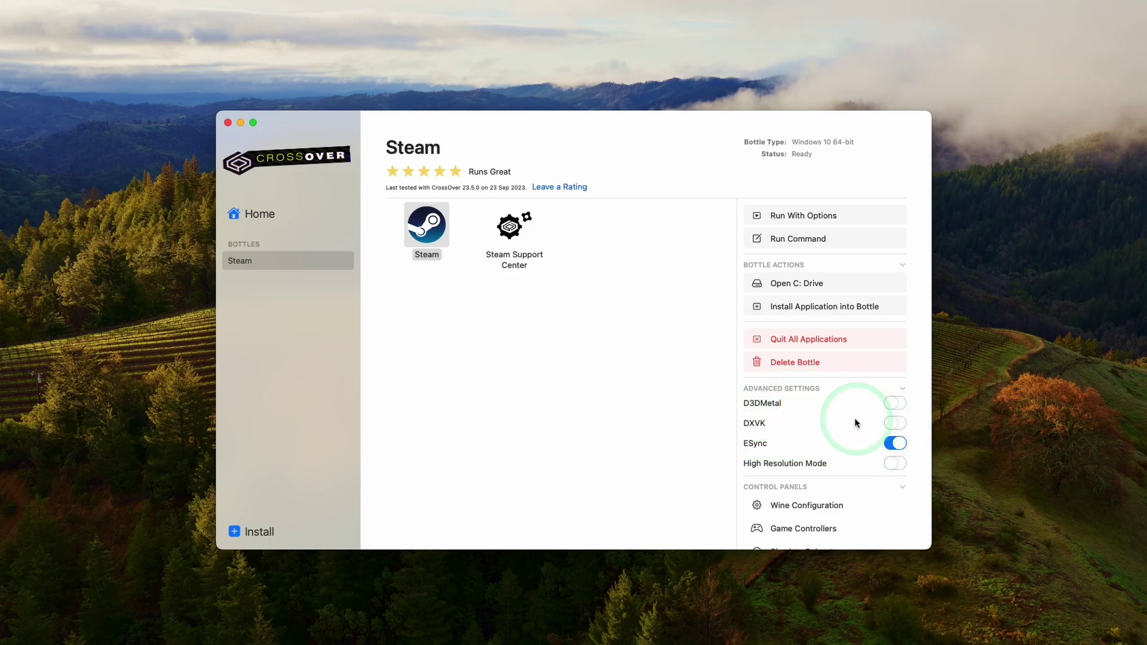
click(893, 403)
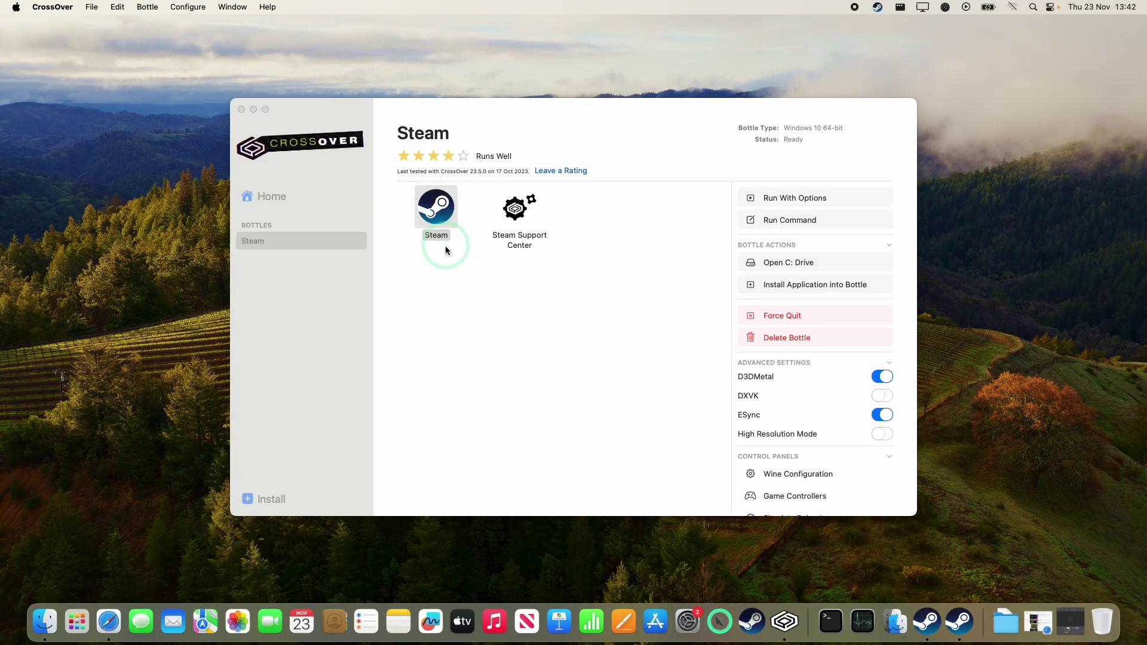
- Launch Steam from the CrossOver bottle and scroll through the Lethal Company store page
click(446, 250)
click(422, 204)
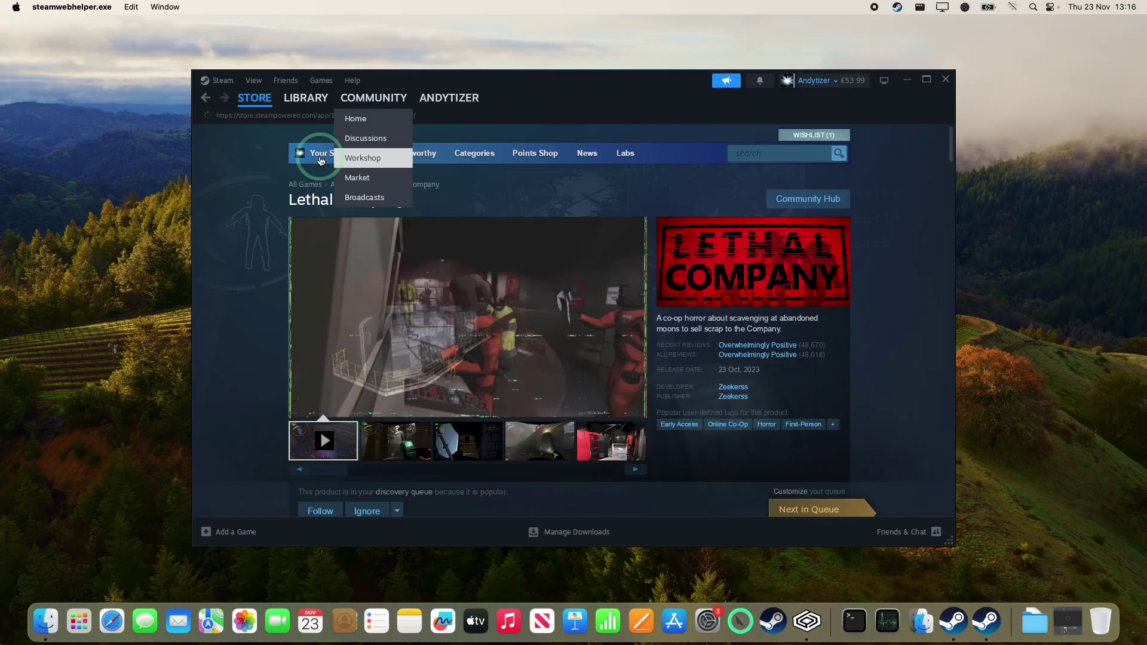
click(267, 125)
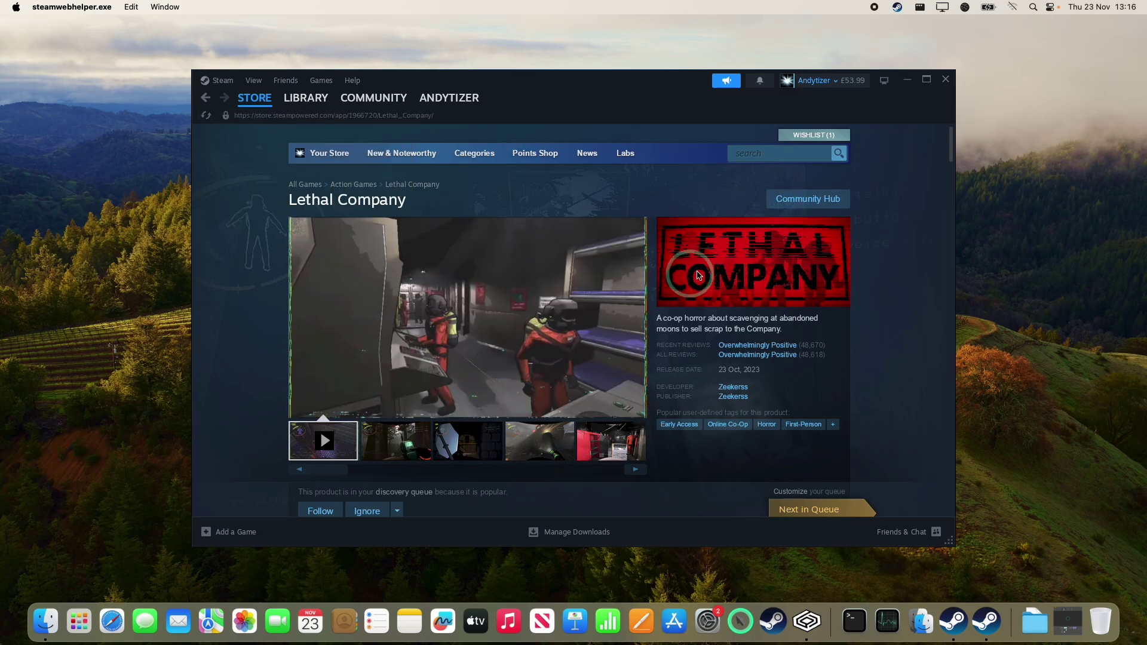
scroll(657, 281, down, 15)
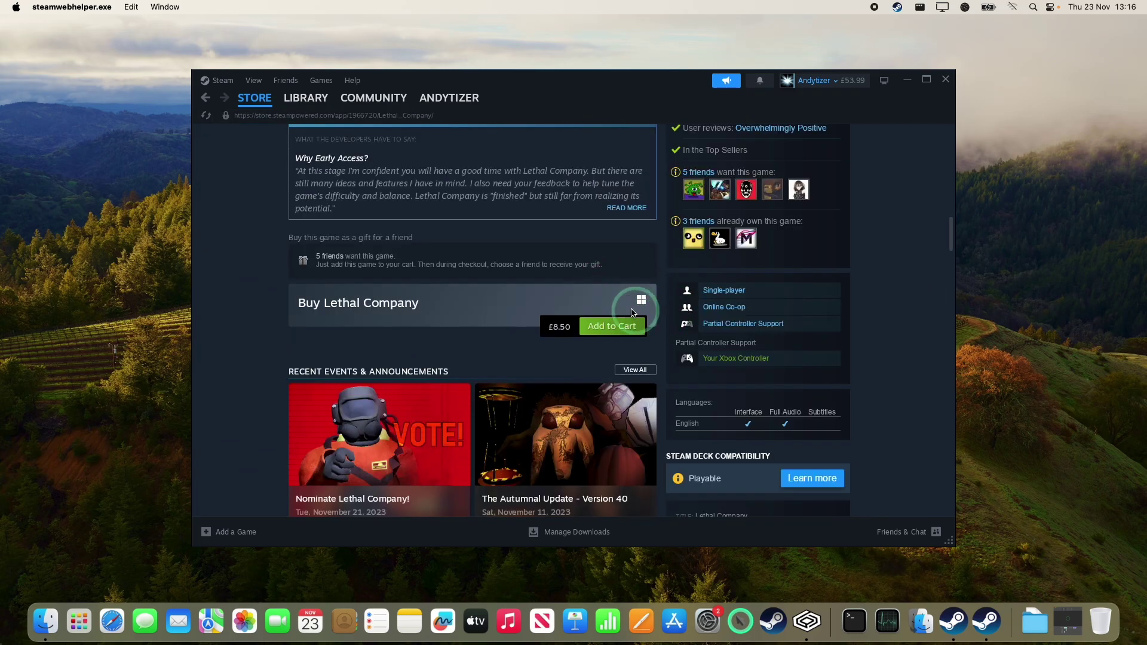
scroll(642, 306, up, 15)
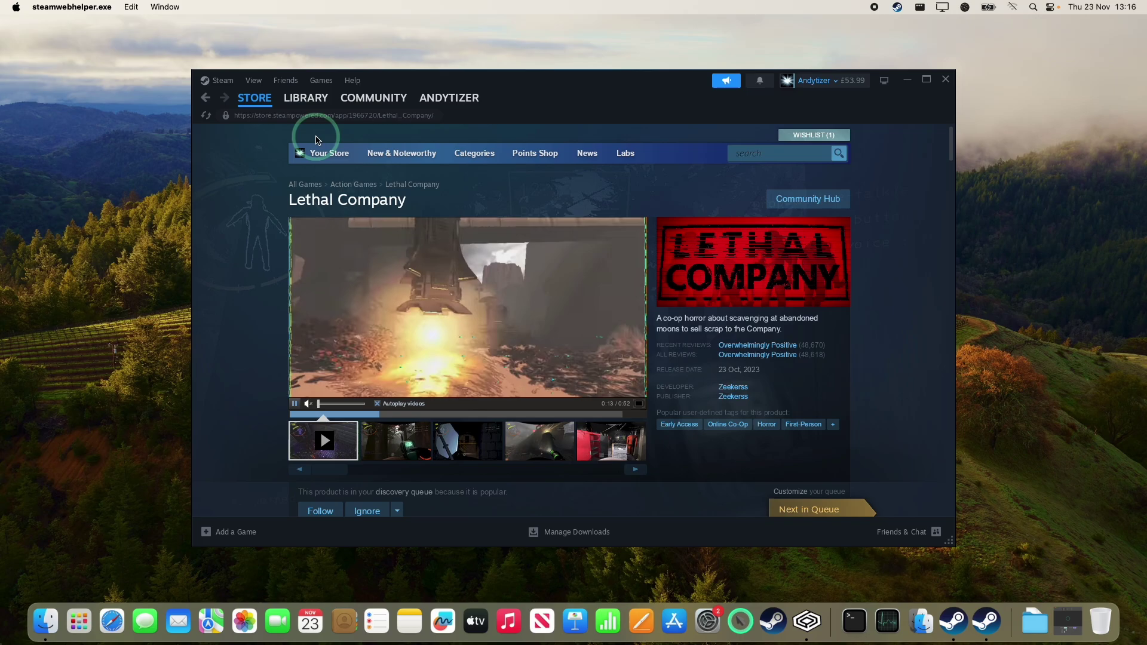
- Search the library for 'letha' and open the Lethal Company page
click(305, 98)
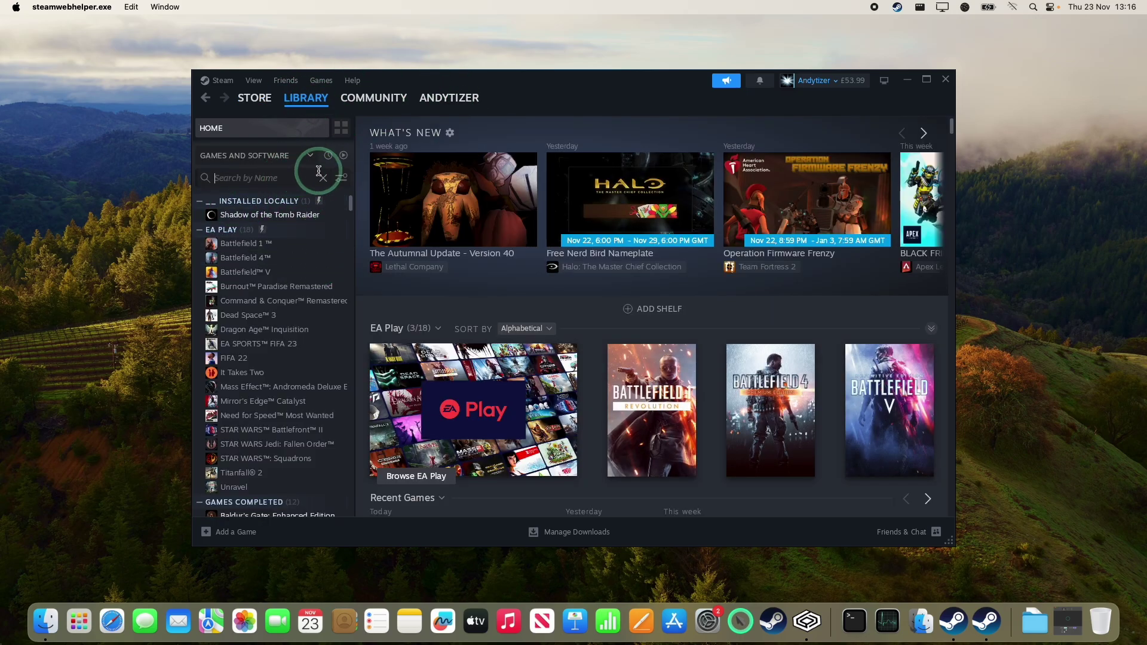
text(leth)
text(a)
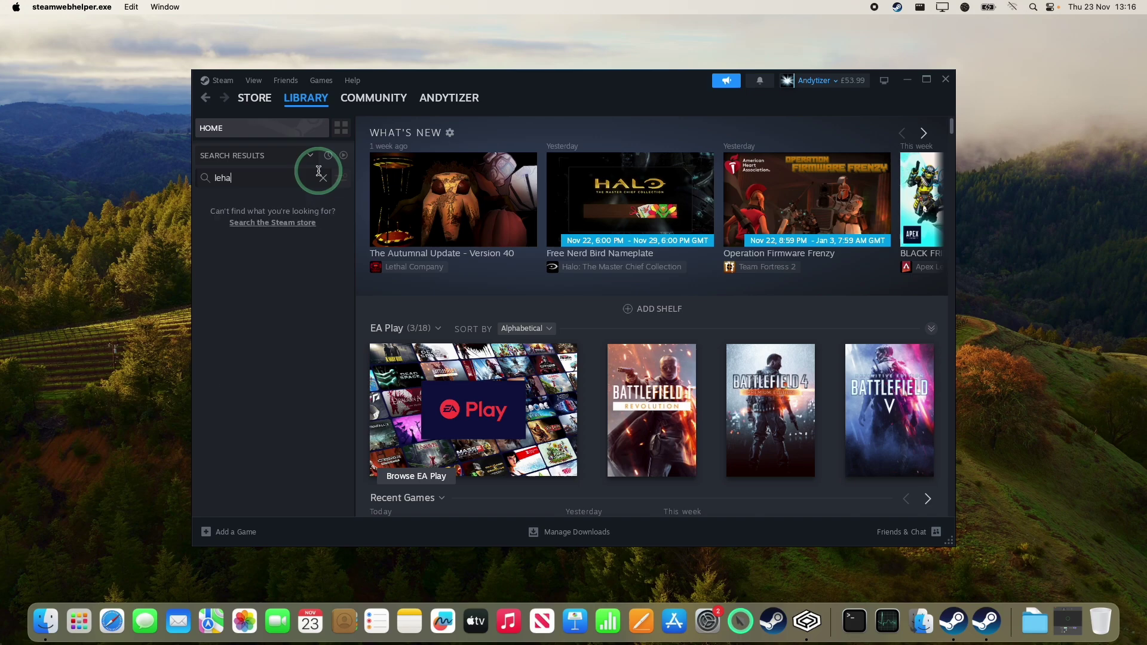
key(BackSpace)
key(BackSpace)
text(tha)
click(281, 215)
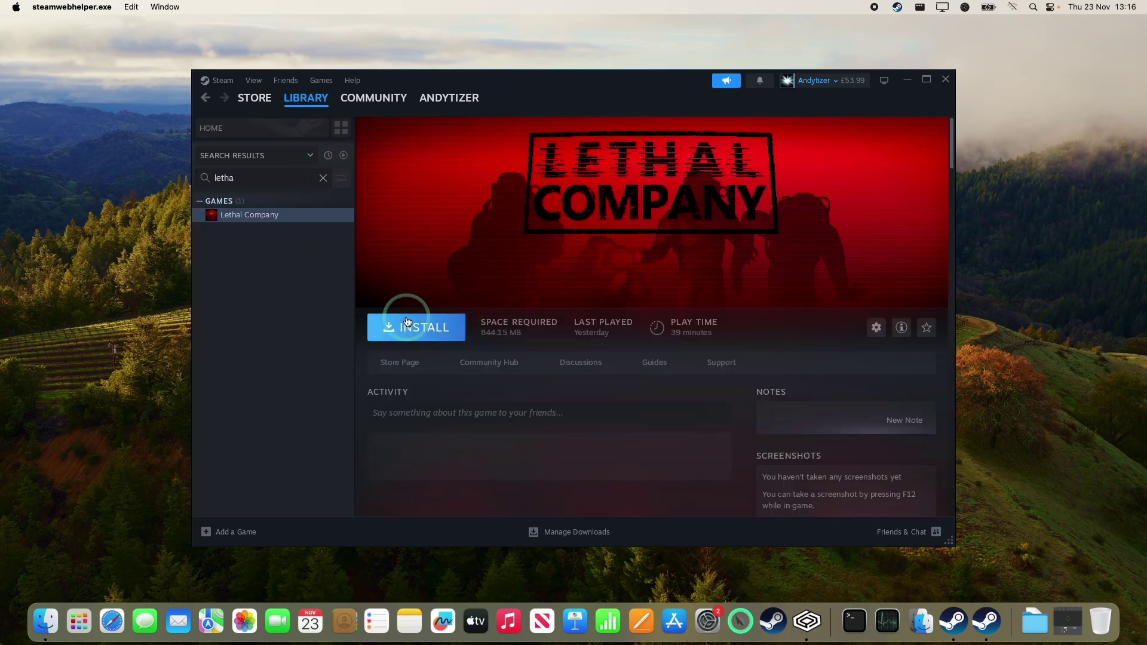
- Install Lethal Company to the C: drive without creating shortcuts
click(409, 331)
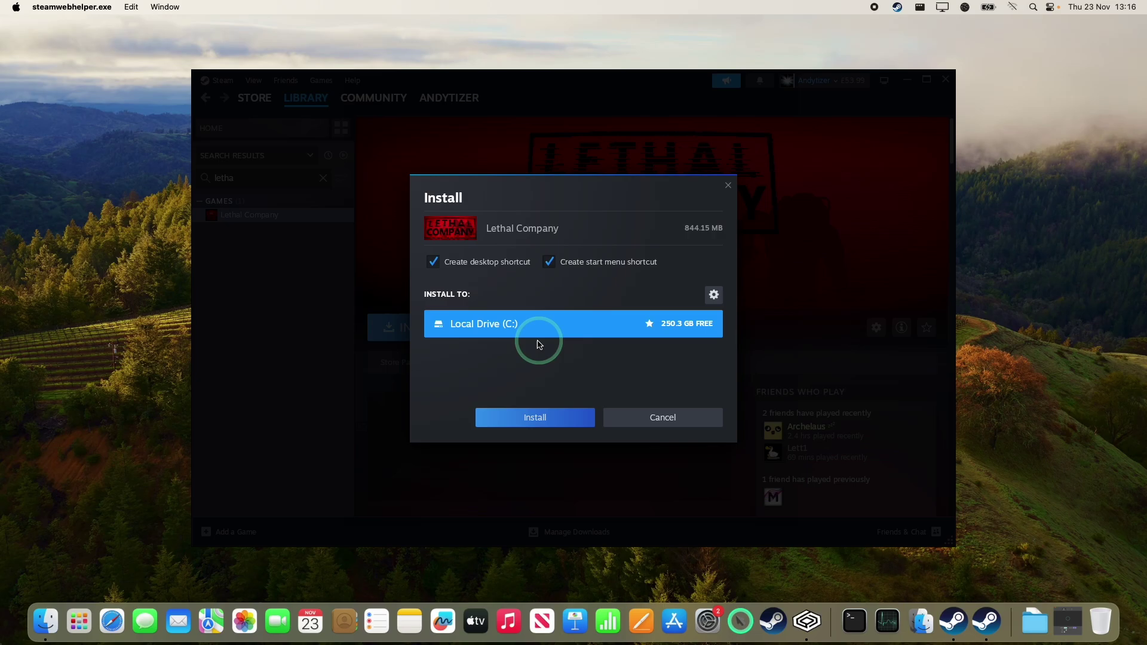
click(475, 264)
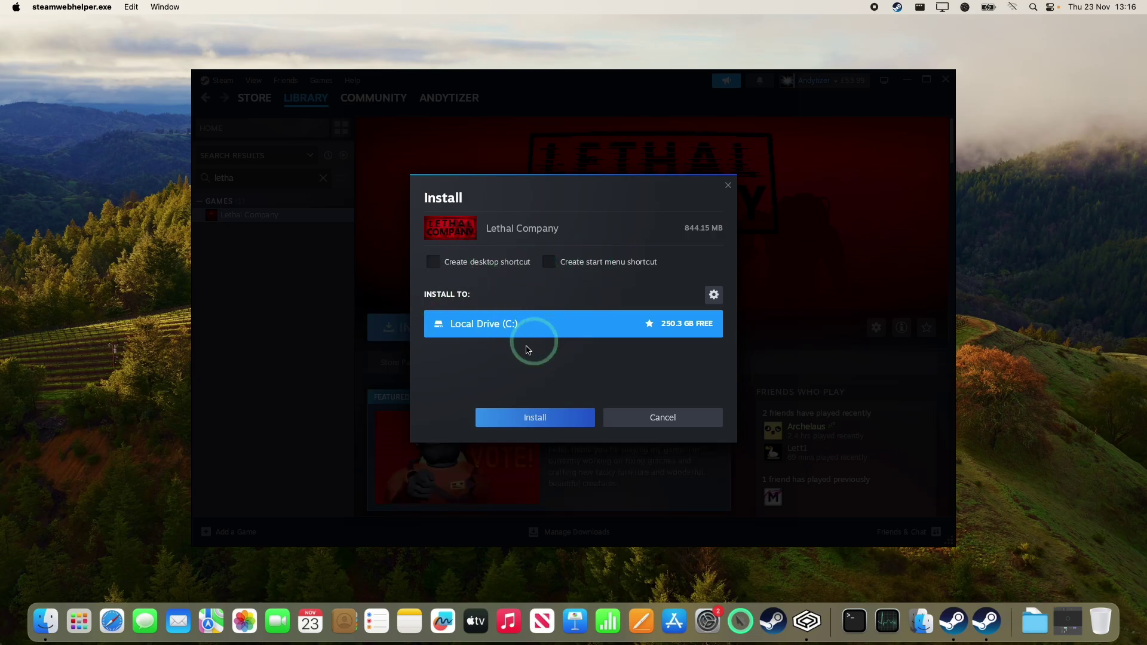
click(541, 420)
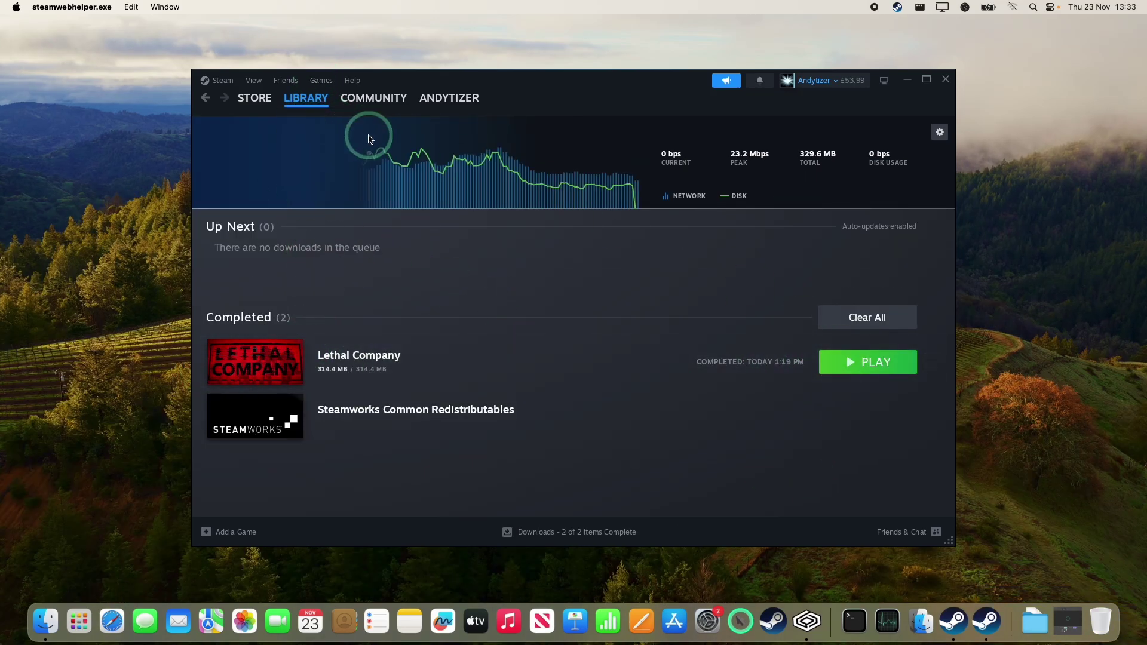
- Open Lethal Company from the library search results and press PLAY to launch it
click(295, 99)
click(256, 215)
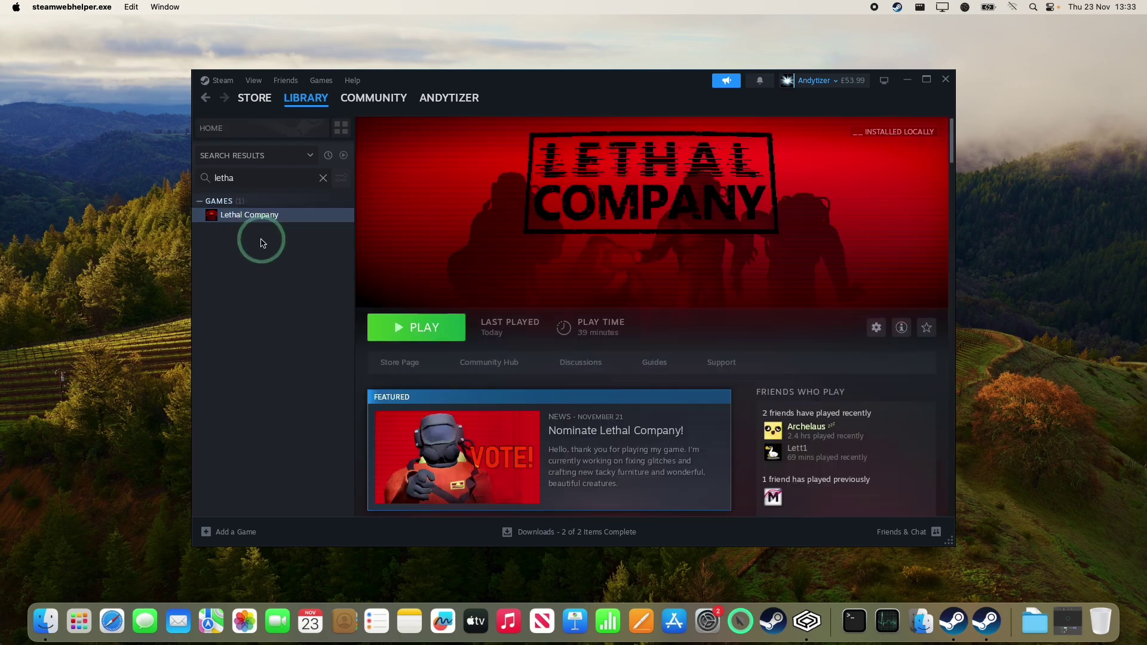
click(404, 331)
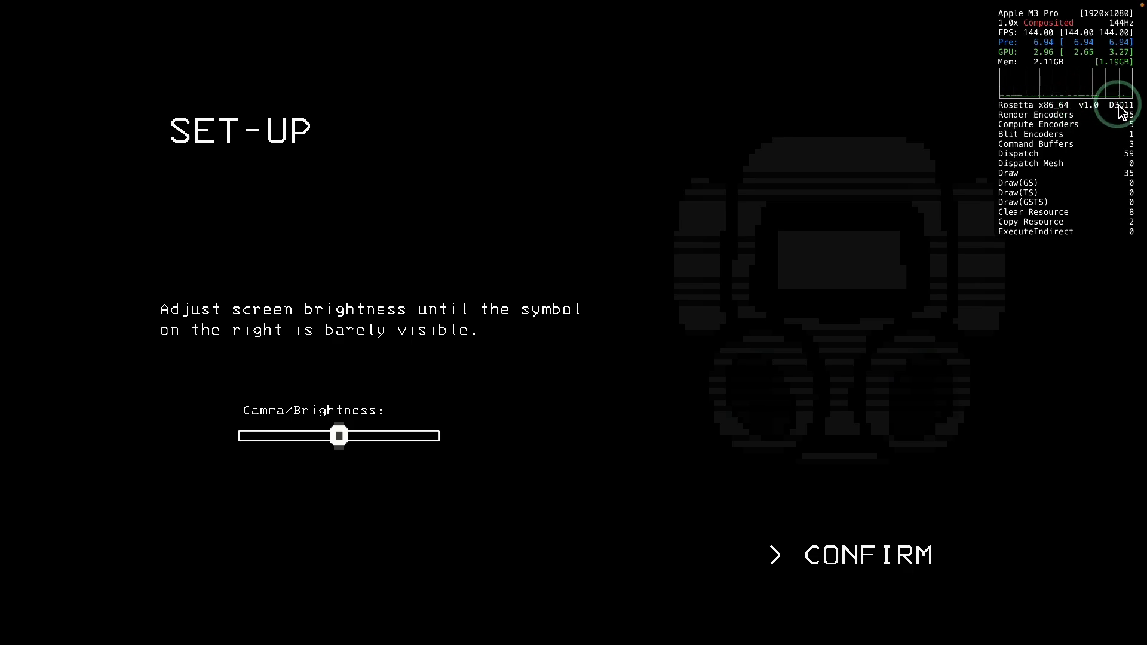
- Minimize Safari, then confirm the default brightness and the voice-chat set-up pages
key(super+Tab)
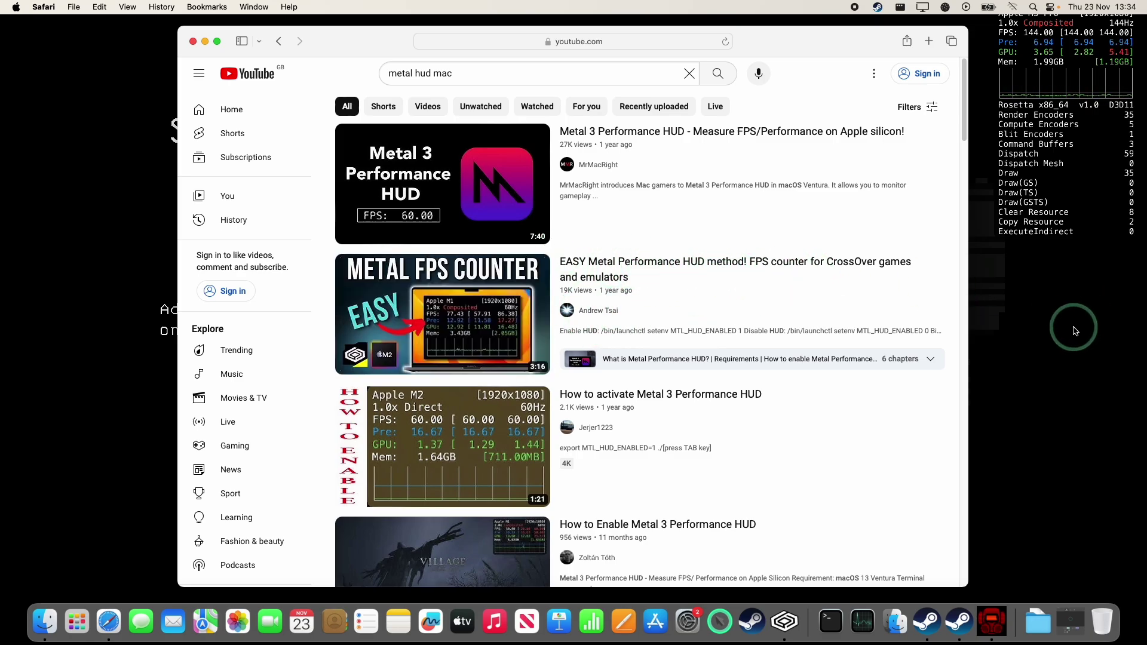
click(206, 42)
click(771, 622)
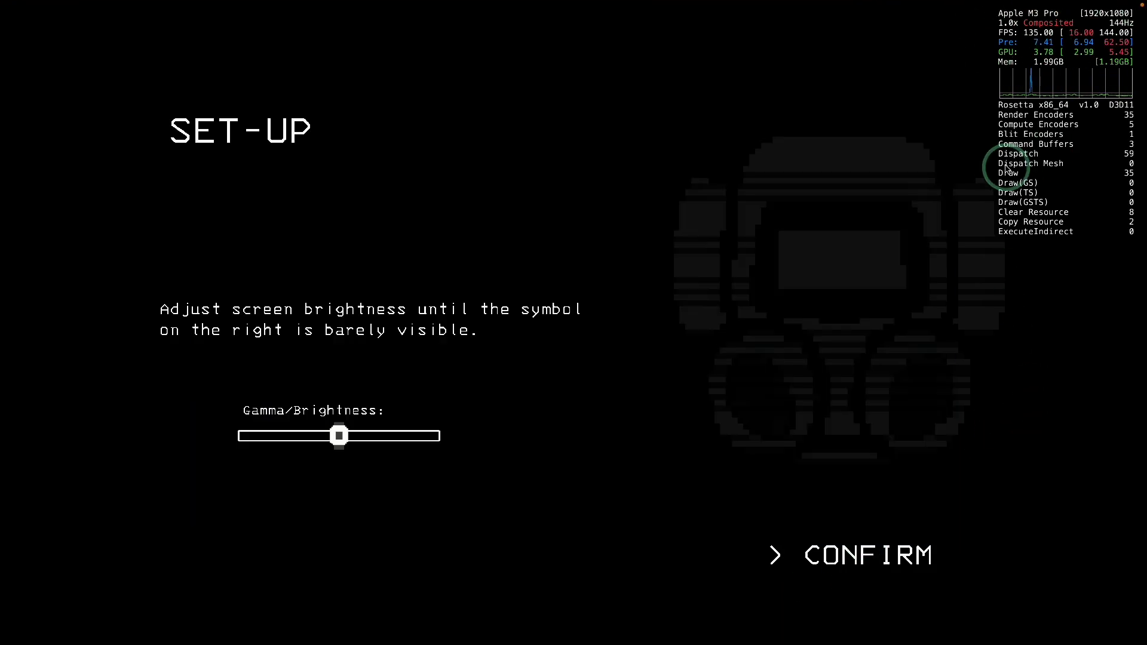
click(875, 532)
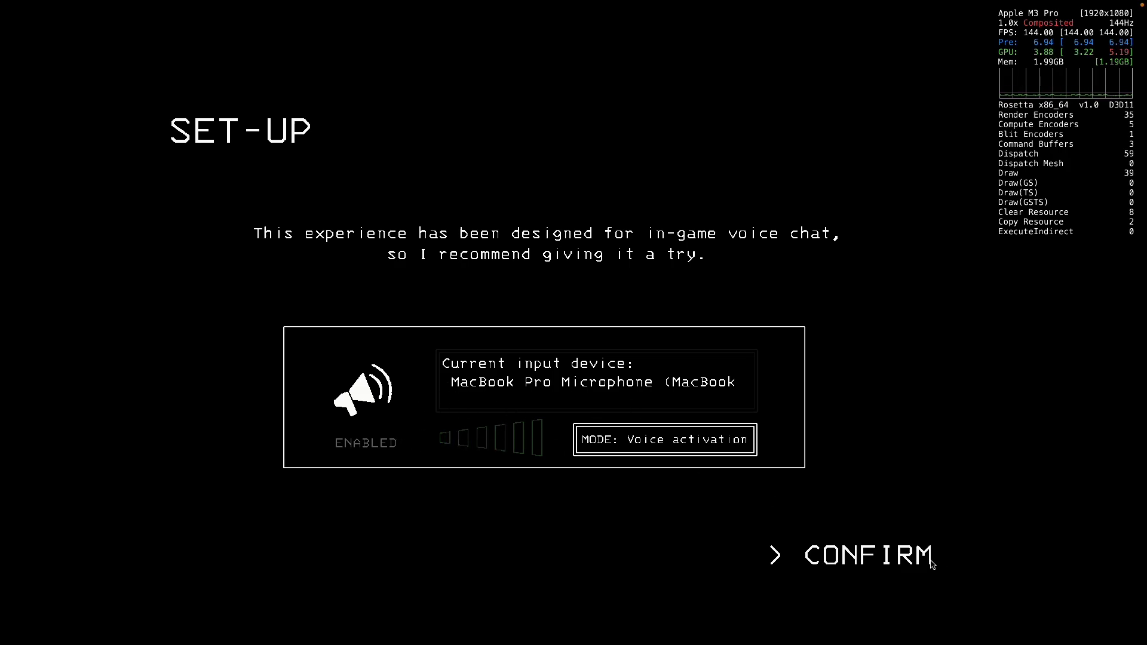
click(859, 562)
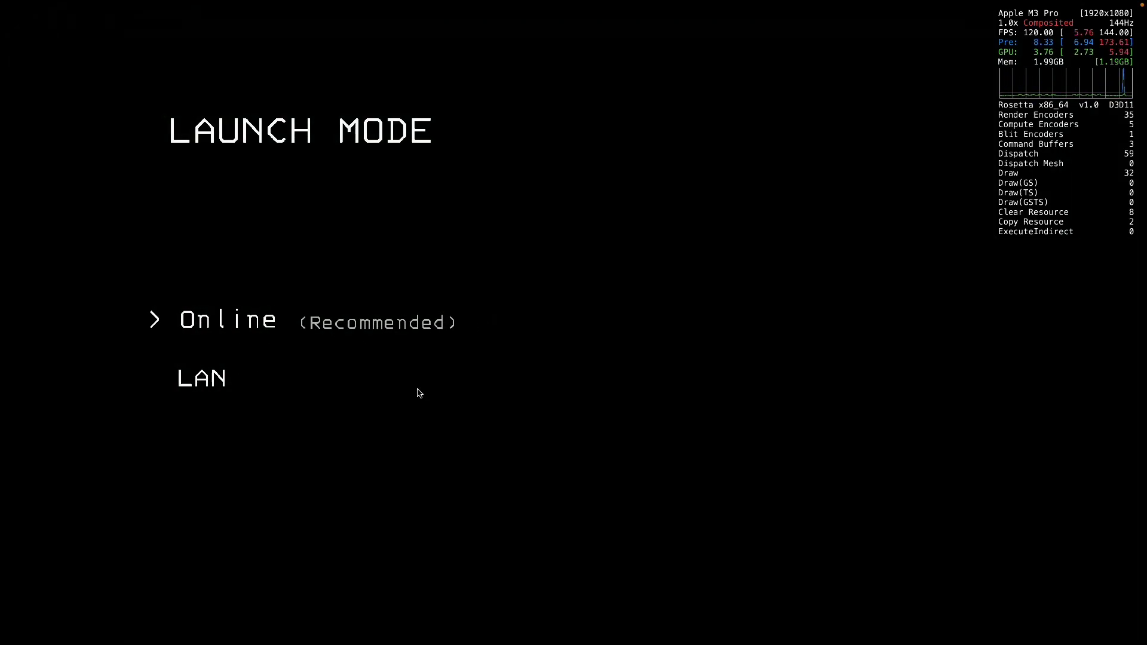
- Choose Online (Recommended), dismiss the Welcome message, and cap the frame rate at 144 FPS
click(211, 310)
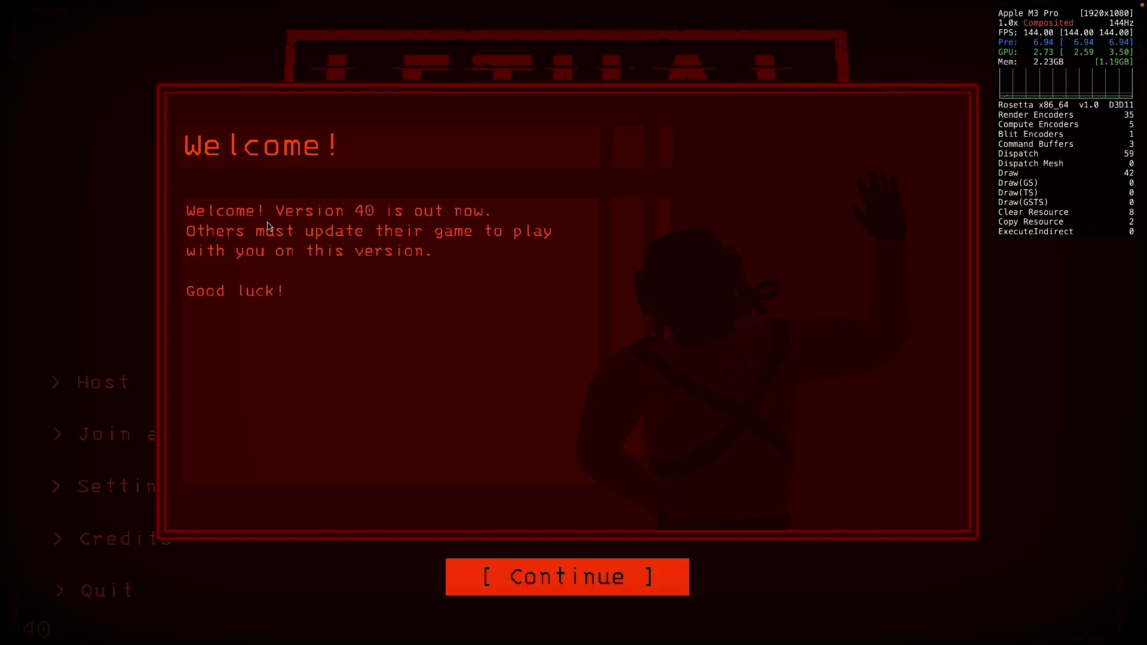
click(587, 575)
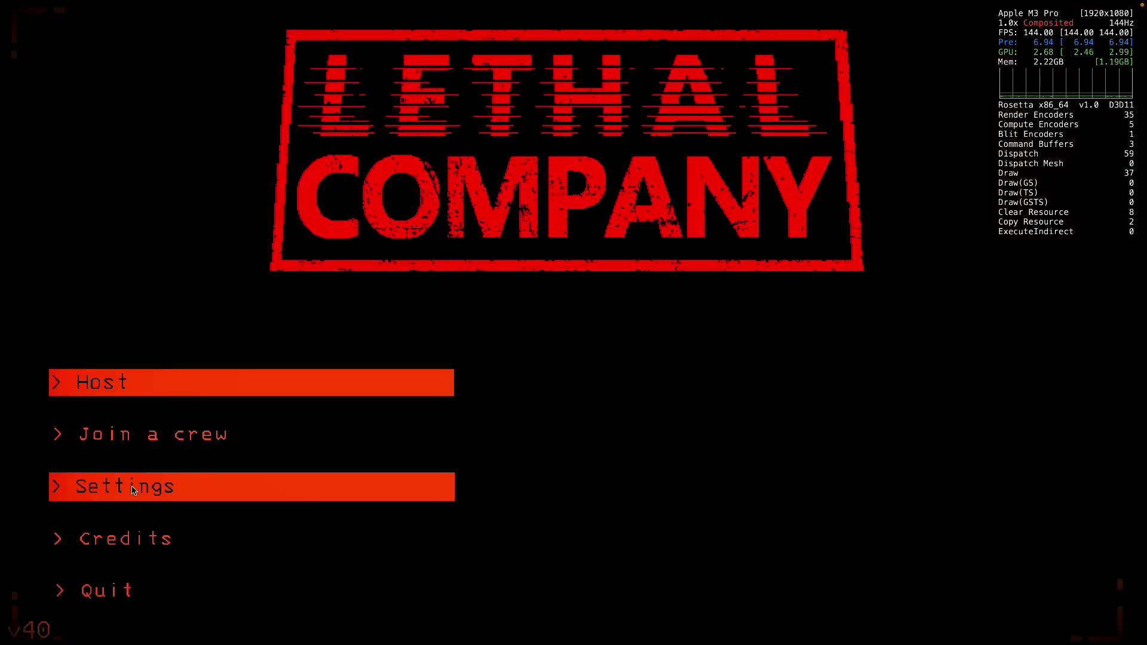
click(431, 485)
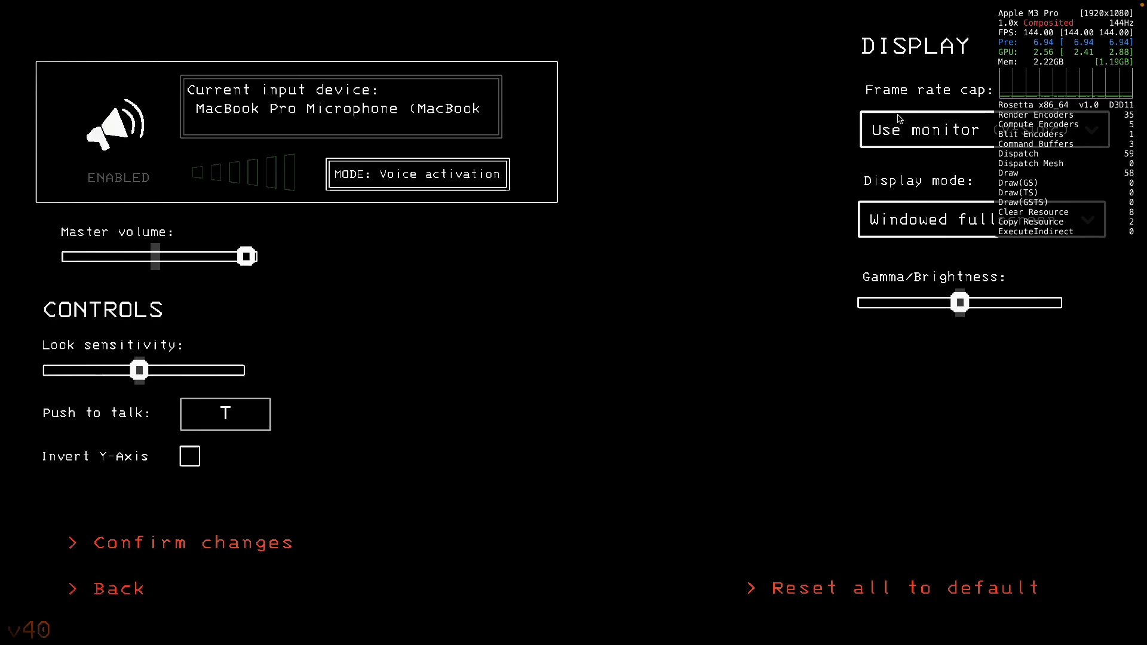
click(943, 148)
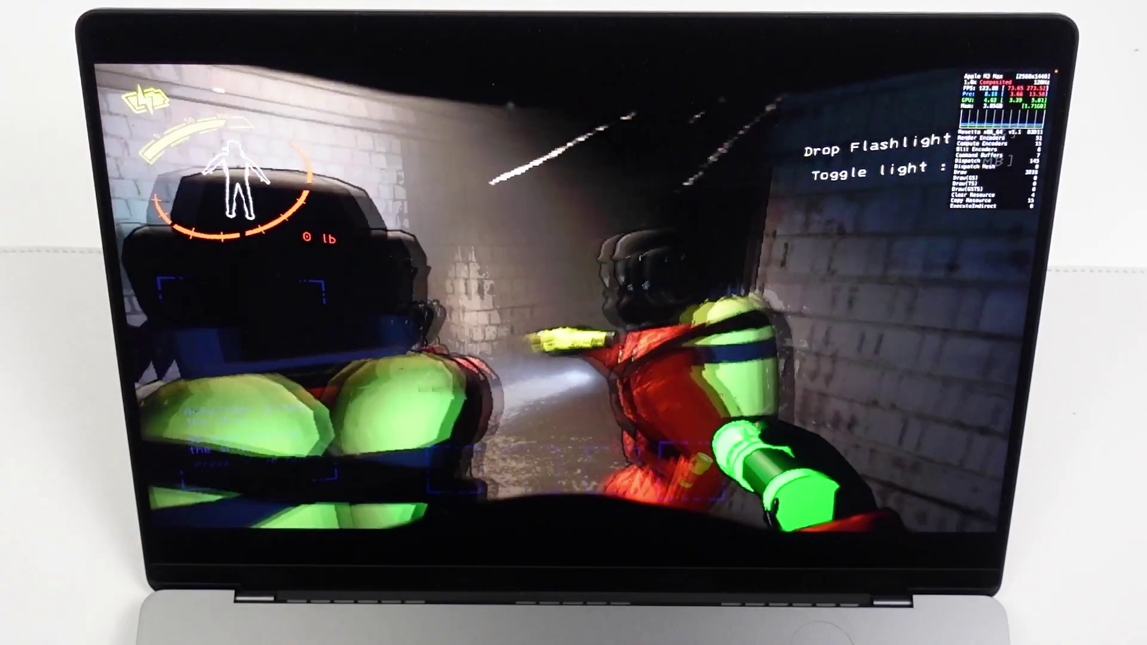